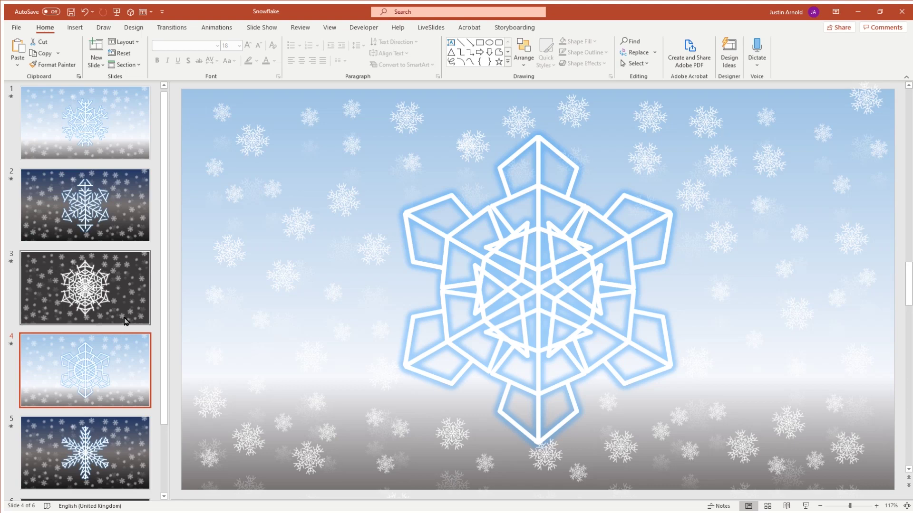
- Display slide 6, which lists the Group Selected and Duplicate Selected shortcuts
scroll(119, 338, down, 2)
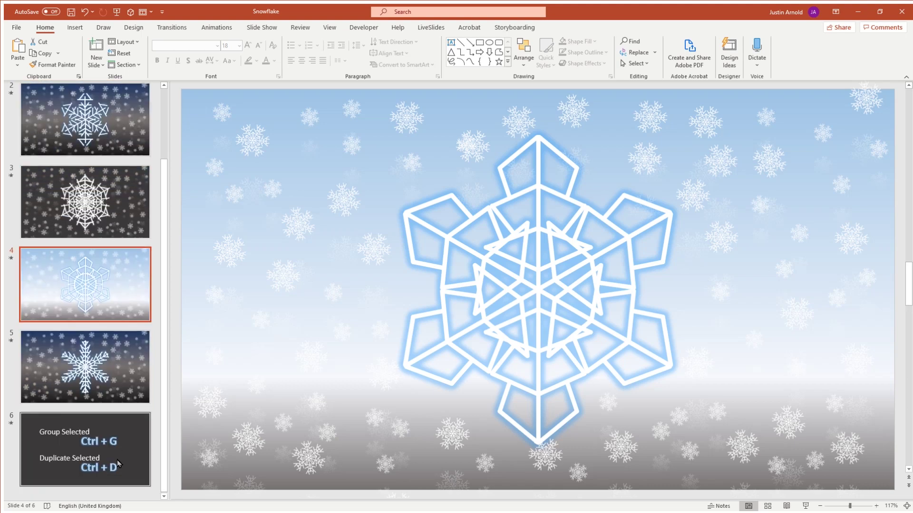
click(131, 445)
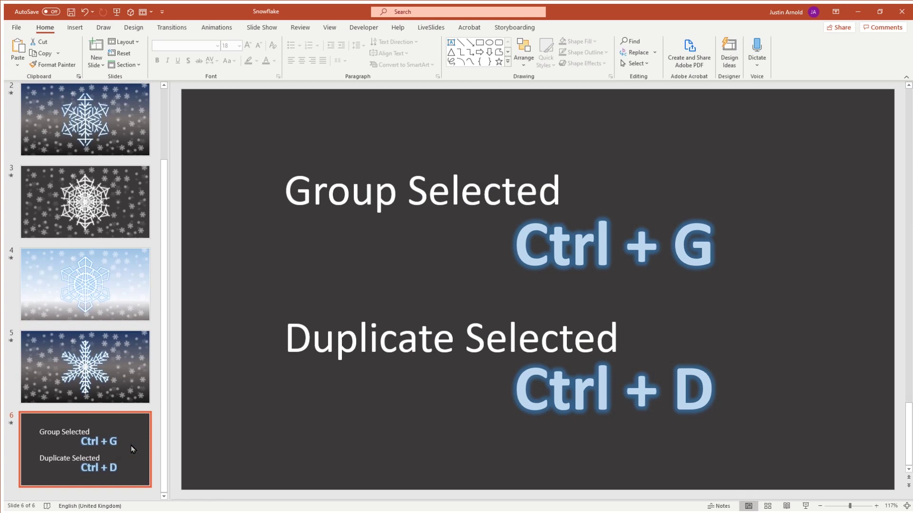
click(96, 62)
- Add a blank seventh slide and narrow the thumbnail pane to widen the slide area
click(108, 189)
click(102, 426)
drag(169, 362, 118, 363)
click(331, 316)
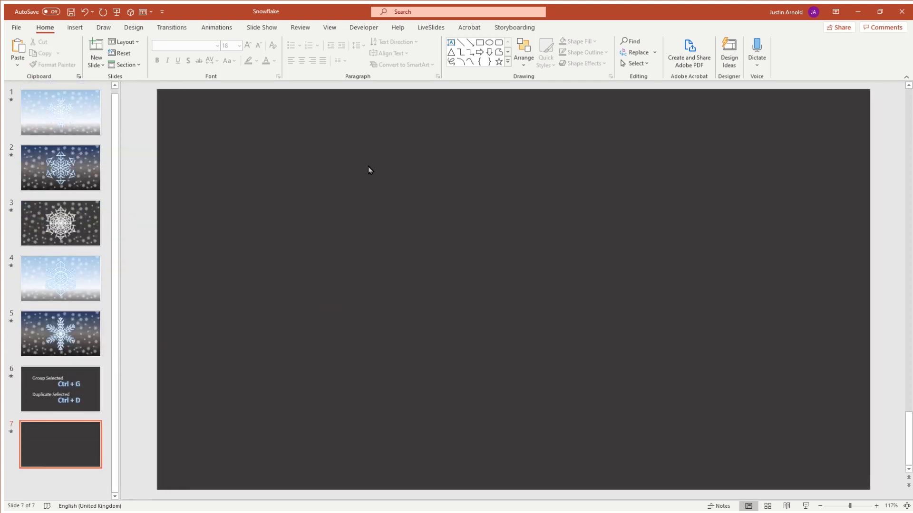
- Draw a straight vertical line in the upper middle of slide 7
click(77, 27)
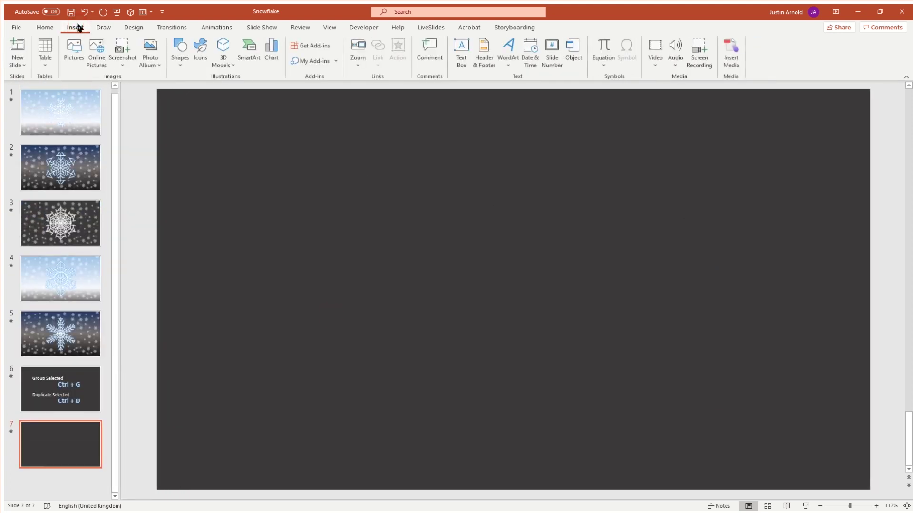
click(179, 64)
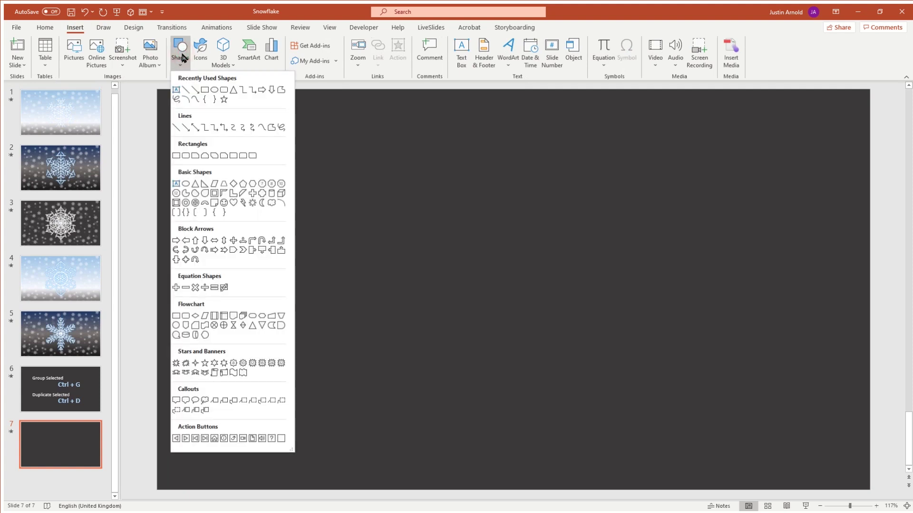
click(177, 129)
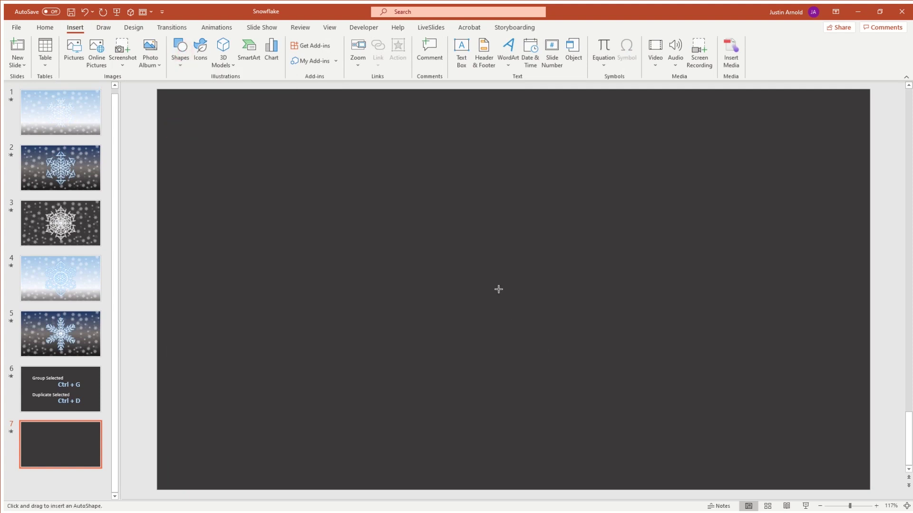
drag(505, 291, 505, 142)
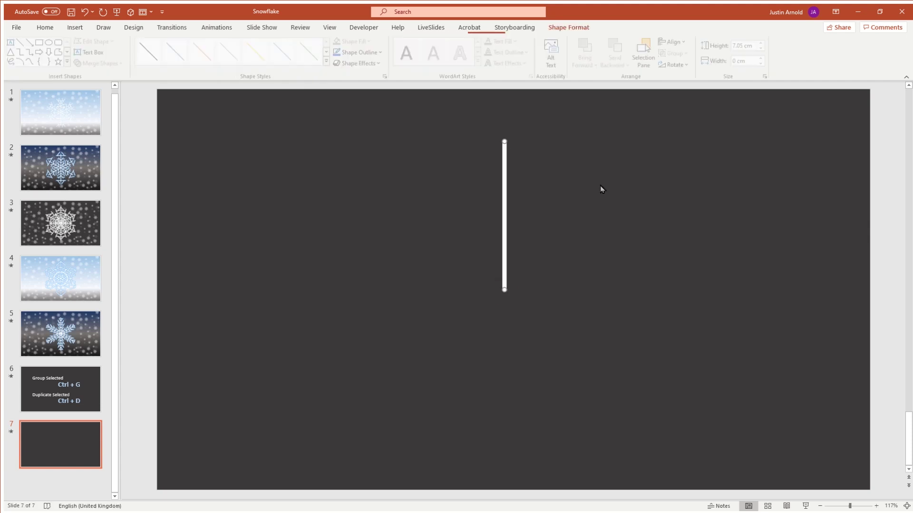
- Give the vertical line a blue 1 pt outline
click(574, 192)
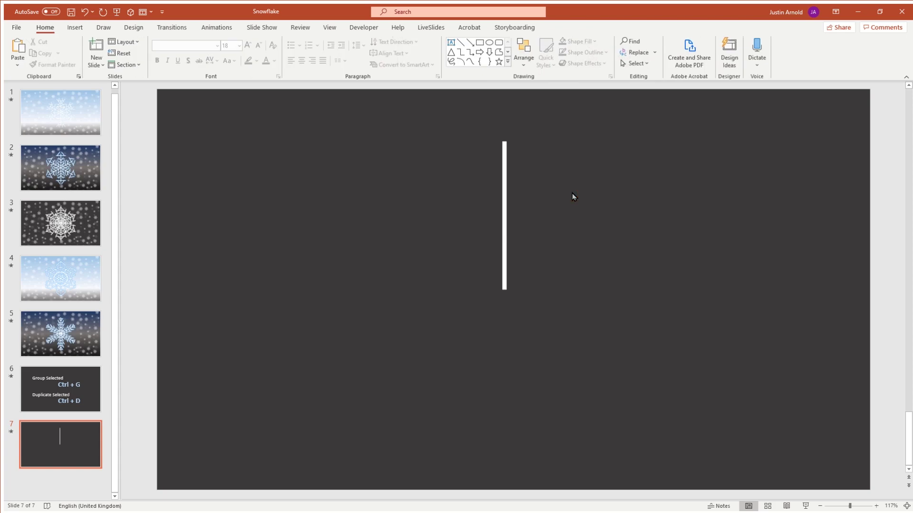
click(502, 196)
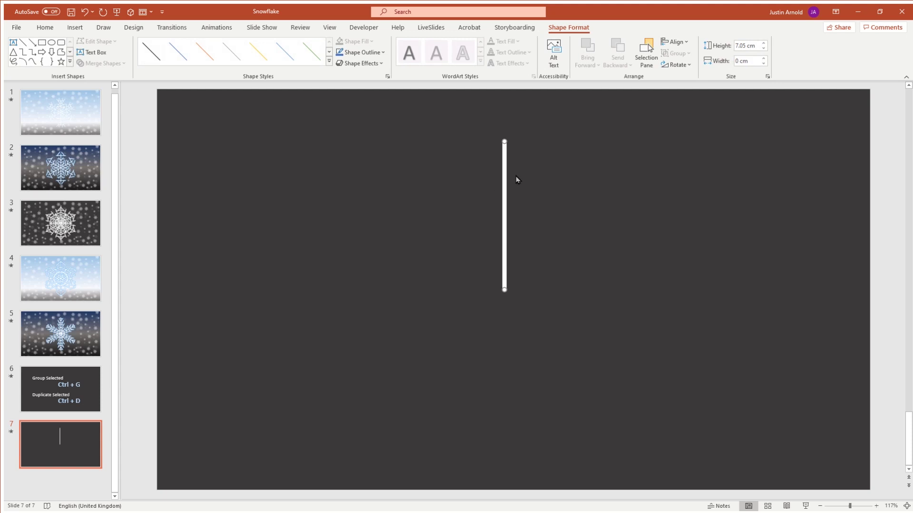
click(365, 53)
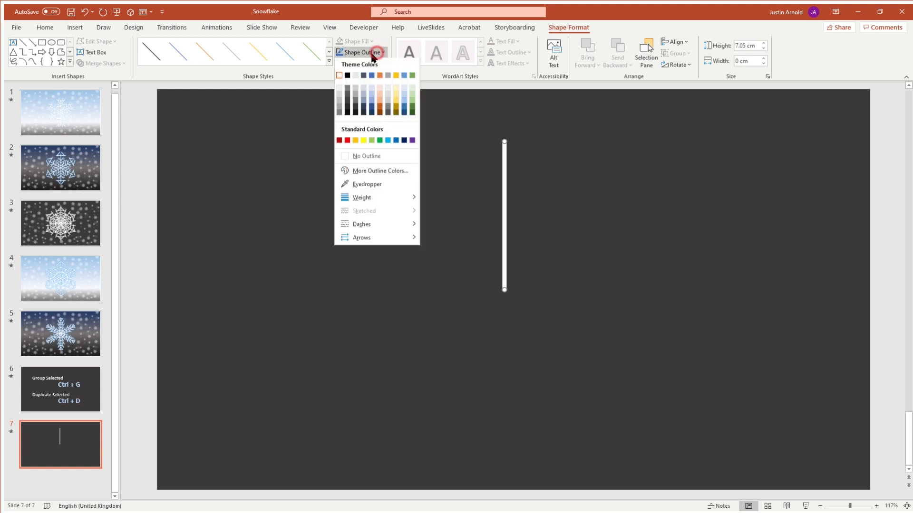
click(371, 81)
click(366, 53)
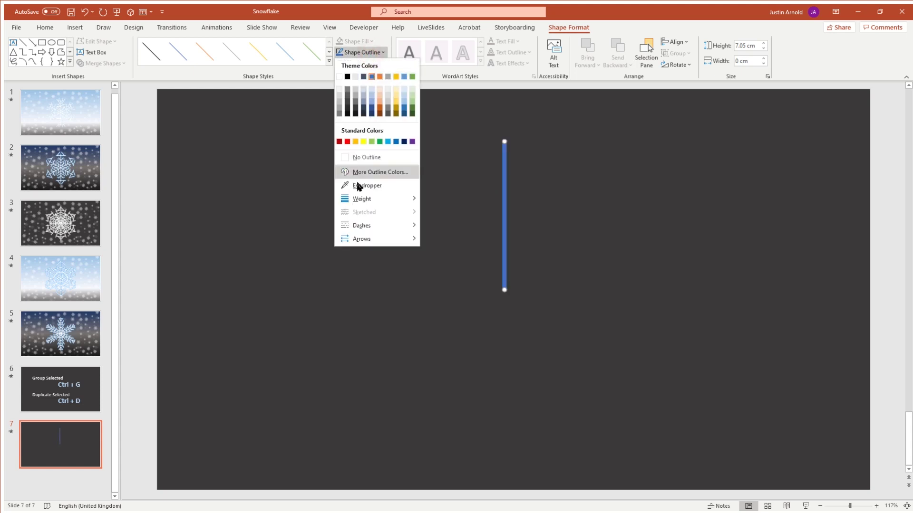
mouse_move(360, 203)
click(442, 236)
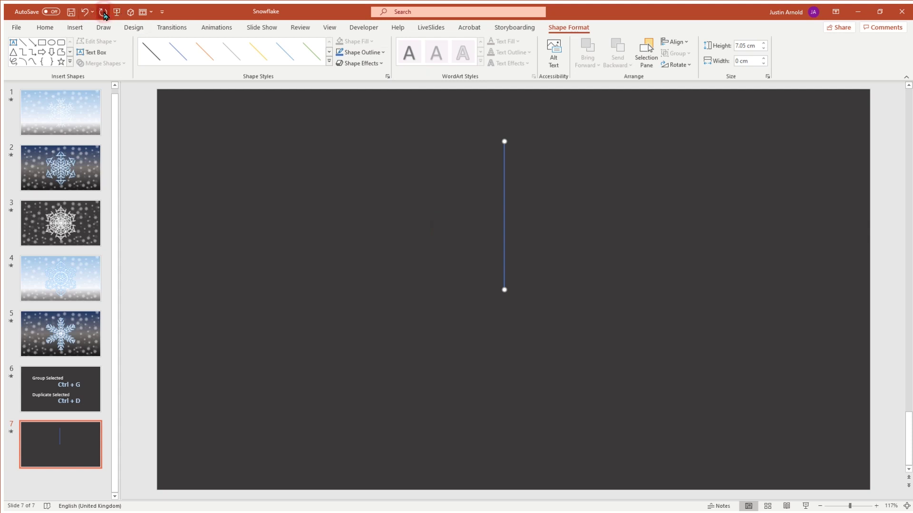
- Change the line to a white 6 pt outline and set it as the default line
click(366, 52)
click(339, 76)
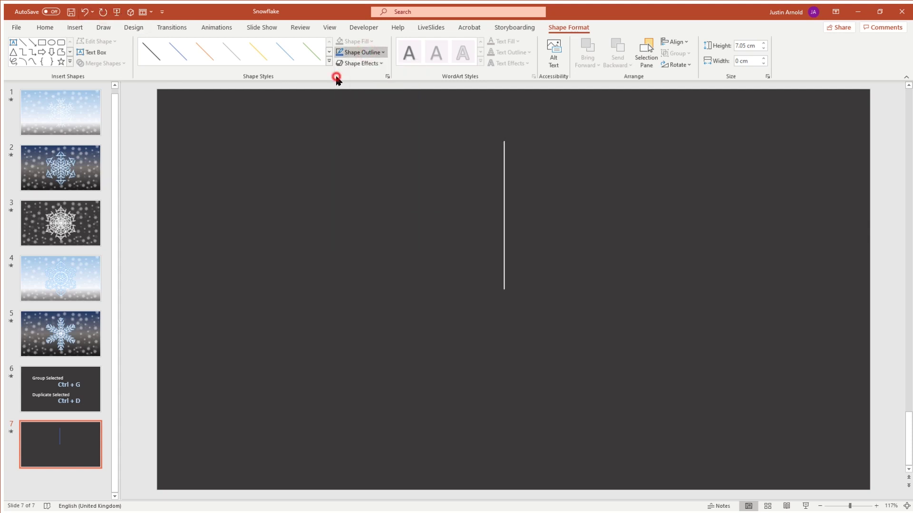
click(349, 52)
mouse_move(374, 200)
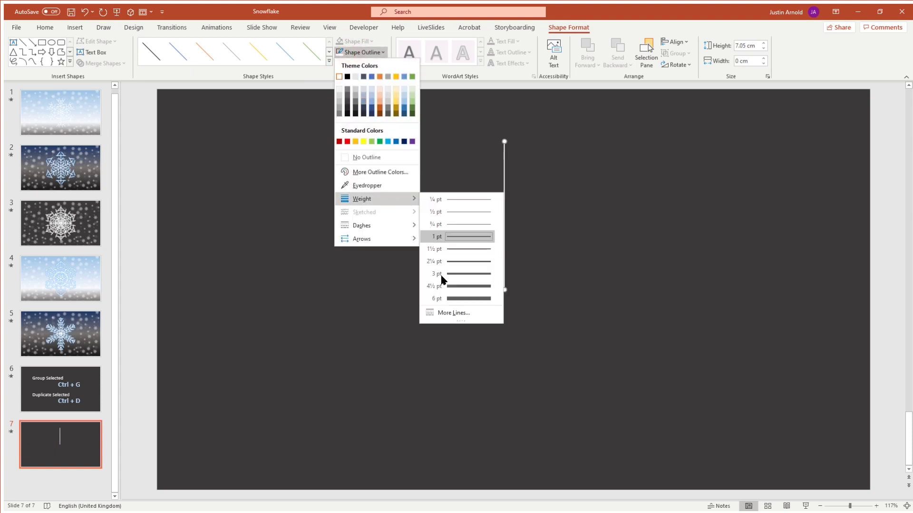
click(451, 299)
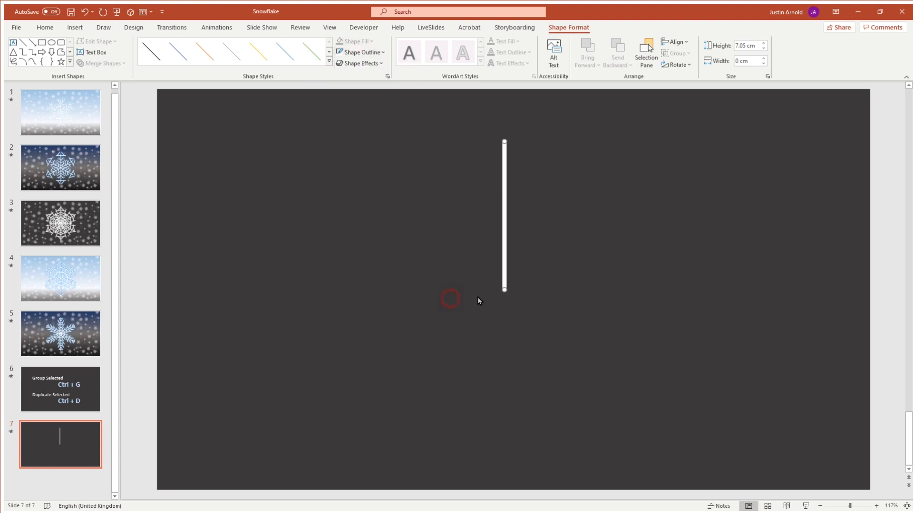
right_click(504, 216)
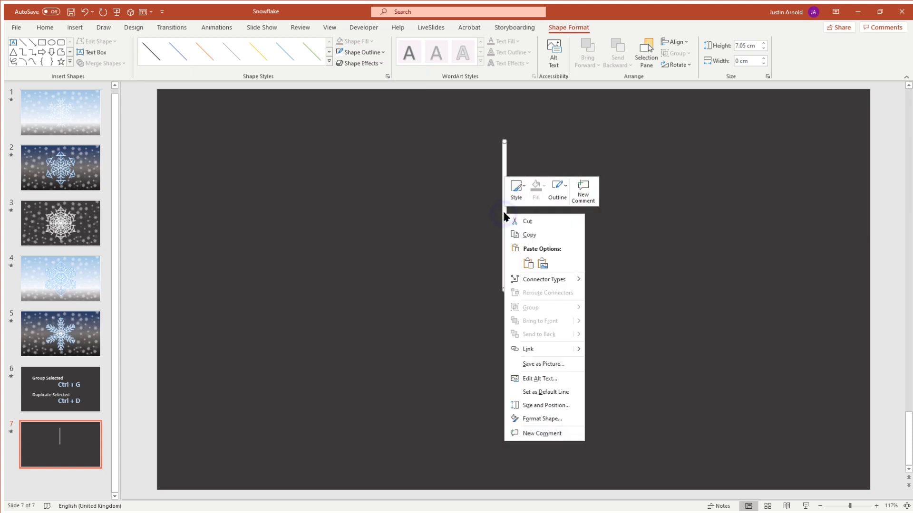
click(566, 393)
- Nudge the vertical line slightly left and zoom in on it
click(560, 318)
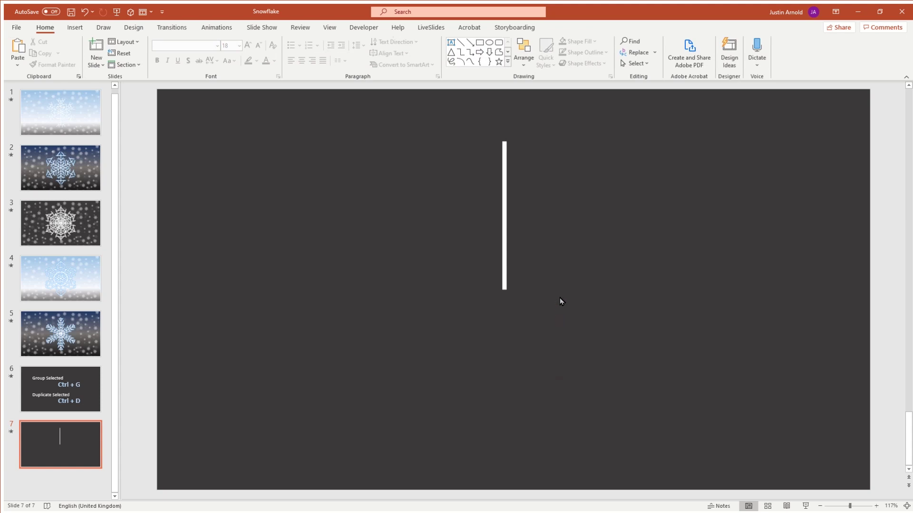
drag(505, 182, 503, 179)
click(546, 177)
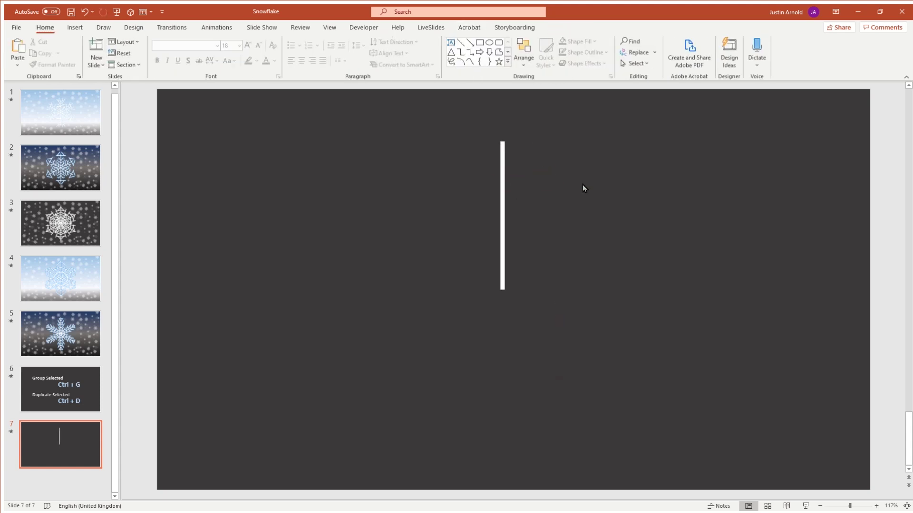
ctrl+scroll(583, 188, up, 5)
scroll(443, 201, up, 2)
scroll(451, 259, up, 3)
drag(557, 495, 625, 269)
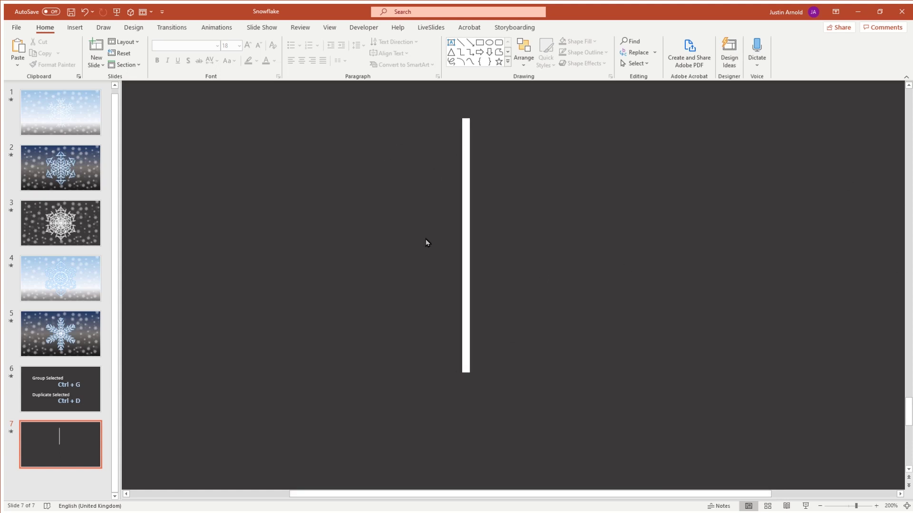
- Draw an up-left branch from the line's foot, a connector to the spine, and a small twig
click(460, 43)
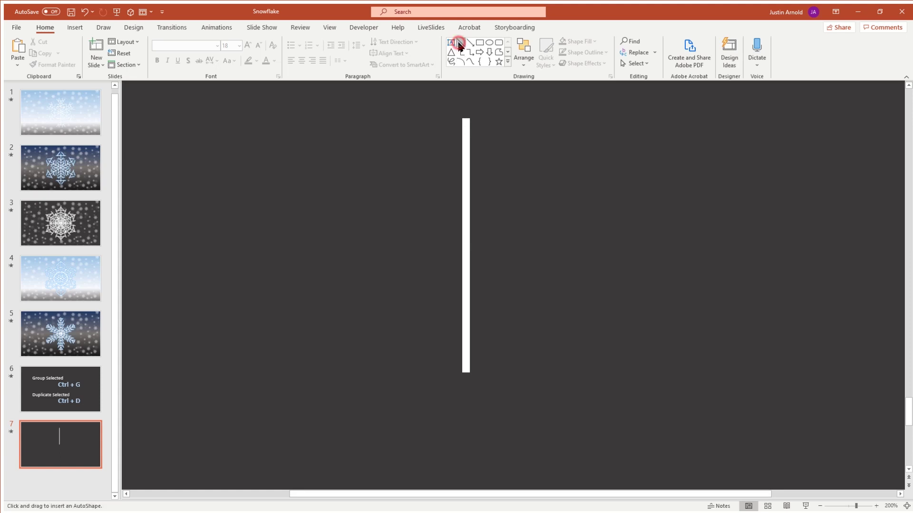
drag(466, 359, 384, 289)
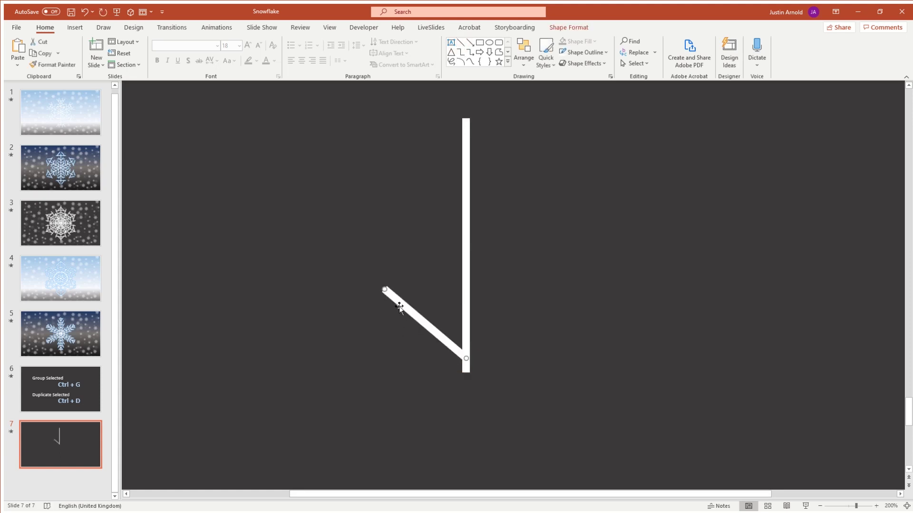
click(460, 43)
drag(407, 306, 465, 287)
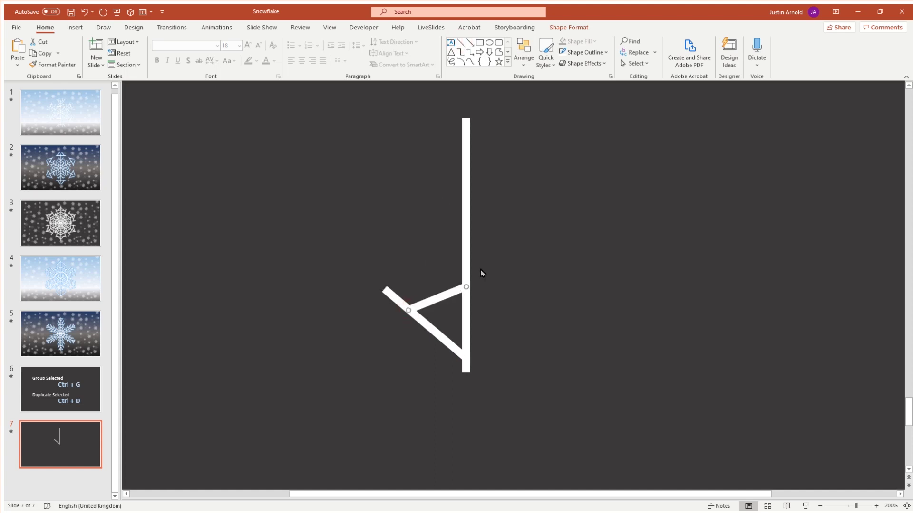
click(459, 43)
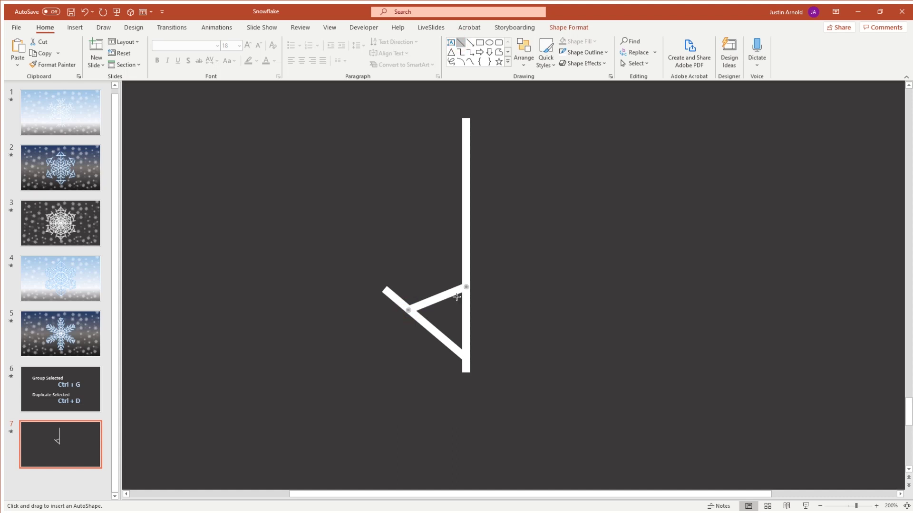
drag(447, 290, 466, 263)
- Add further diagonal branches off the middle and top of the vertical line's left side
click(459, 42)
click(460, 43)
drag(466, 211, 391, 261)
click(460, 43)
mouse_move(428, 235)
mouse_down()
mouse_move(385, 180)
mouse_move(466, 198)
mouse_move(445, 177)
mouse_move(462, 167)
mouse_move(427, 142)
mouse_move(462, 126)
mouse_up()
click(461, 42)
click(460, 42)
click(460, 42)
click(460, 42)
click(505, 129)
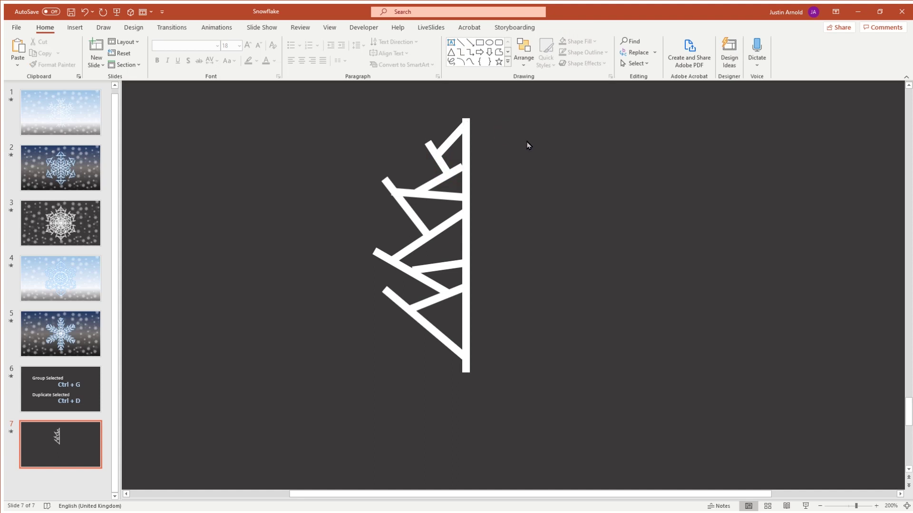
scroll(499, 152, right, 5)
scroll(409, 164, down, 3)
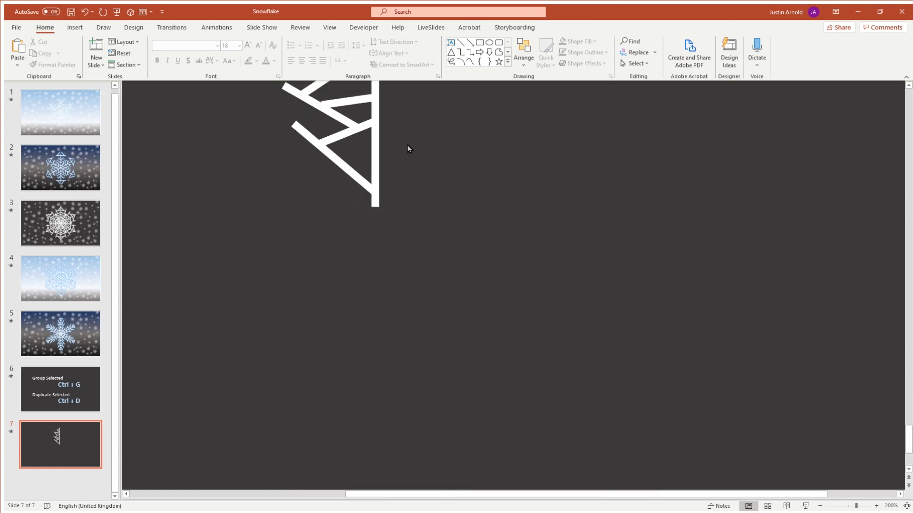
scroll(356, 166, up, 3)
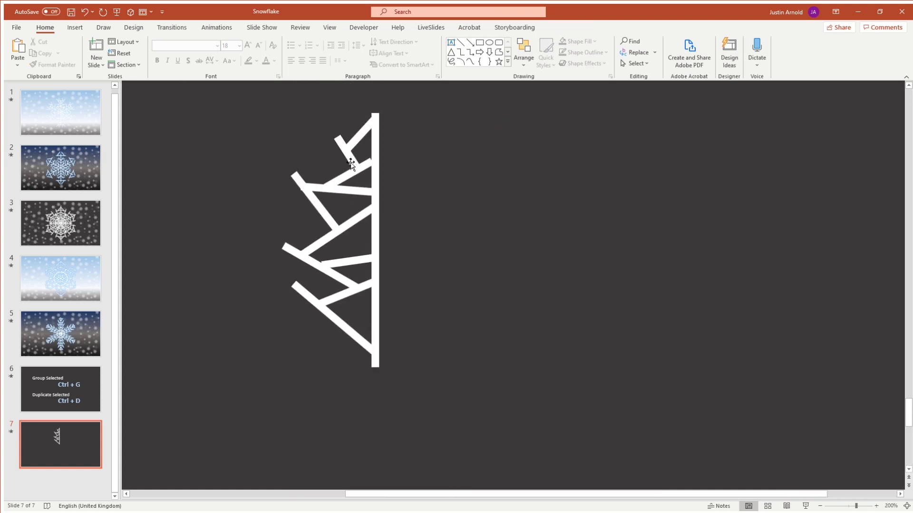
ctrl+scroll(345, 161, up, 5)
scroll(305, 183, up, 3)
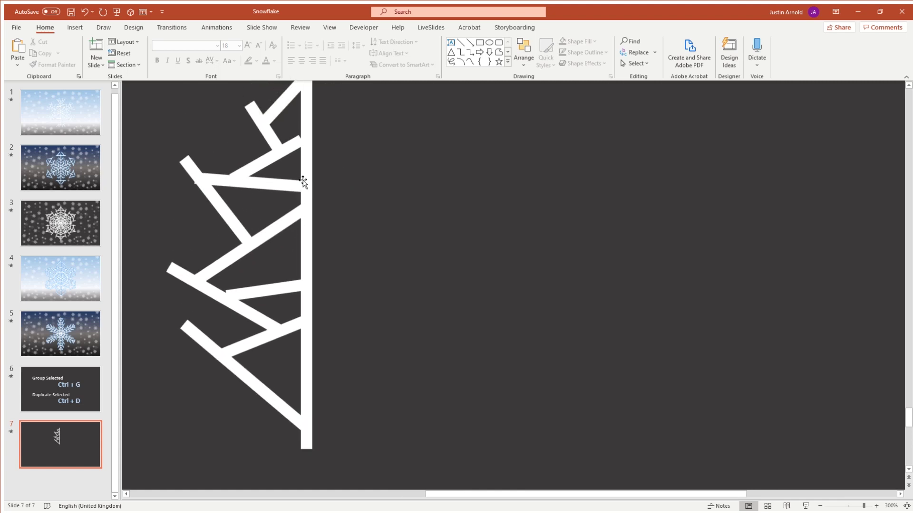
click(298, 158)
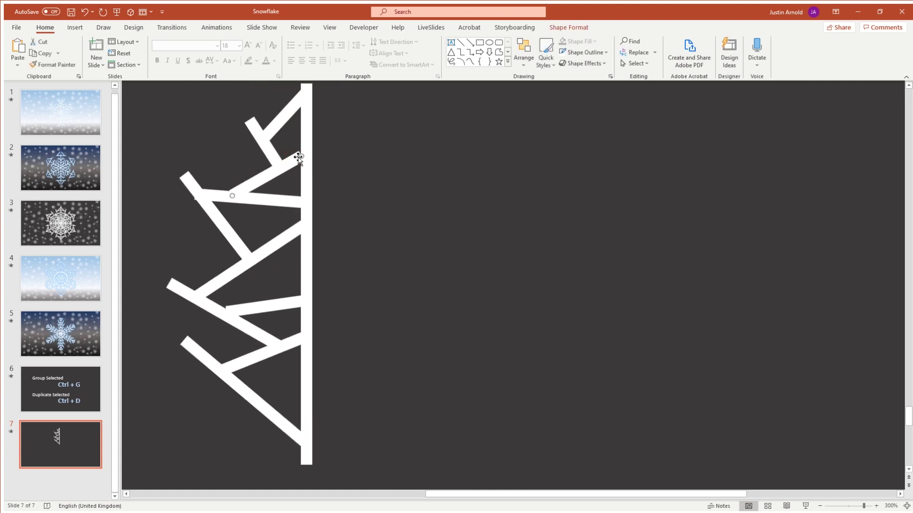
drag(301, 156, 306, 155)
click(237, 192)
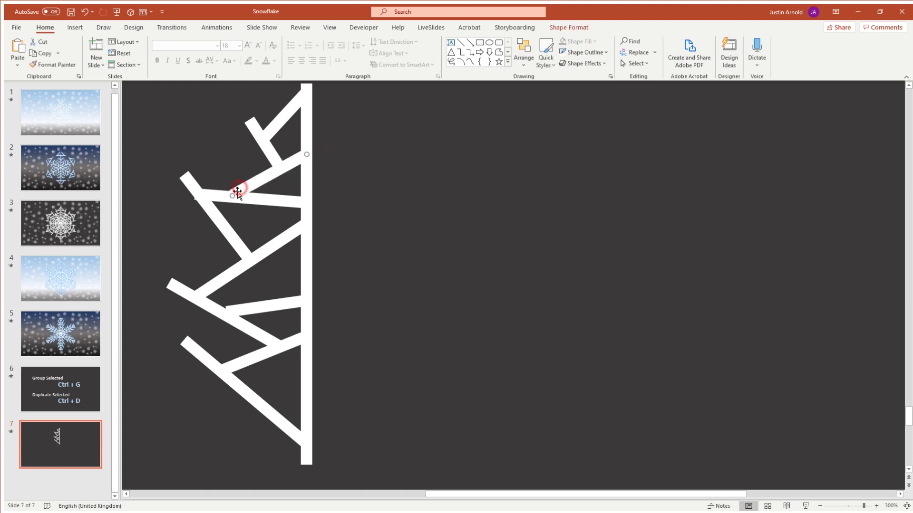
drag(233, 194, 200, 194)
click(204, 196)
click(238, 309)
drag(228, 309, 218, 311)
click(422, 326)
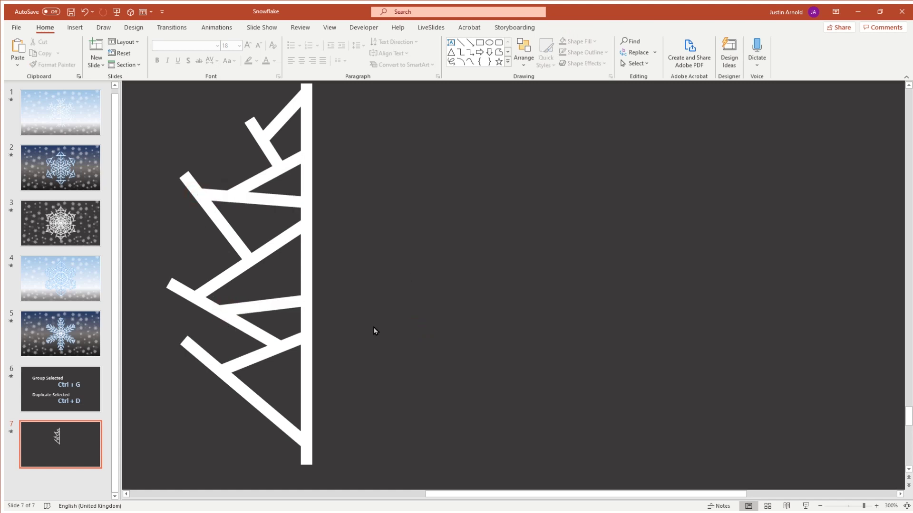
scroll(449, 181, down, 5)
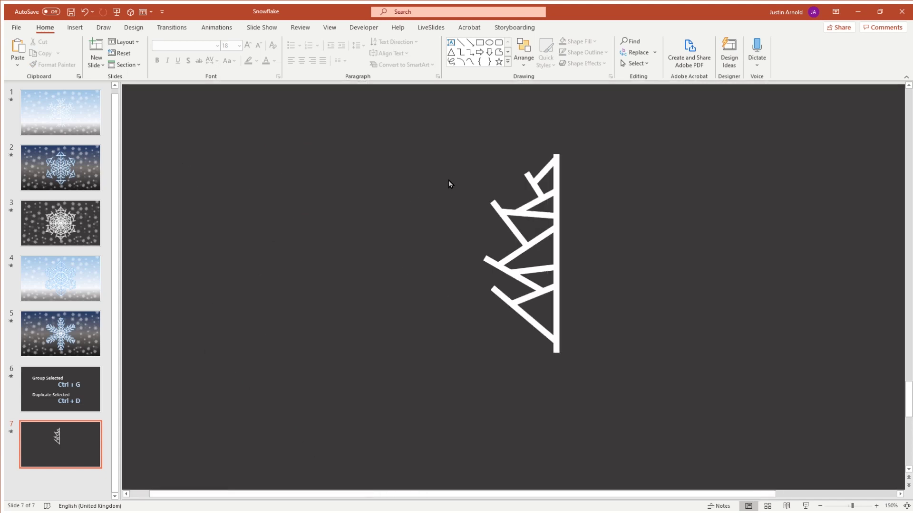
scroll(656, 178, up, 2)
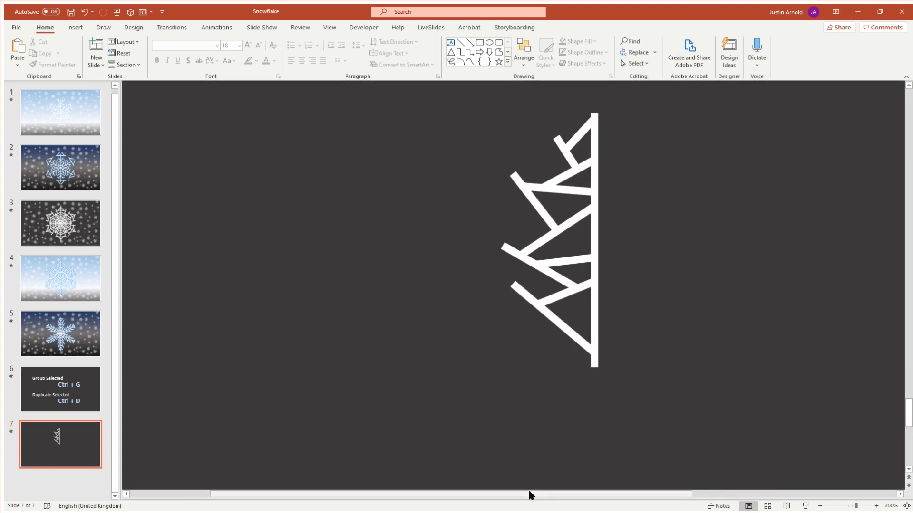
drag(572, 494, 628, 495)
scroll(718, 256, up, 3)
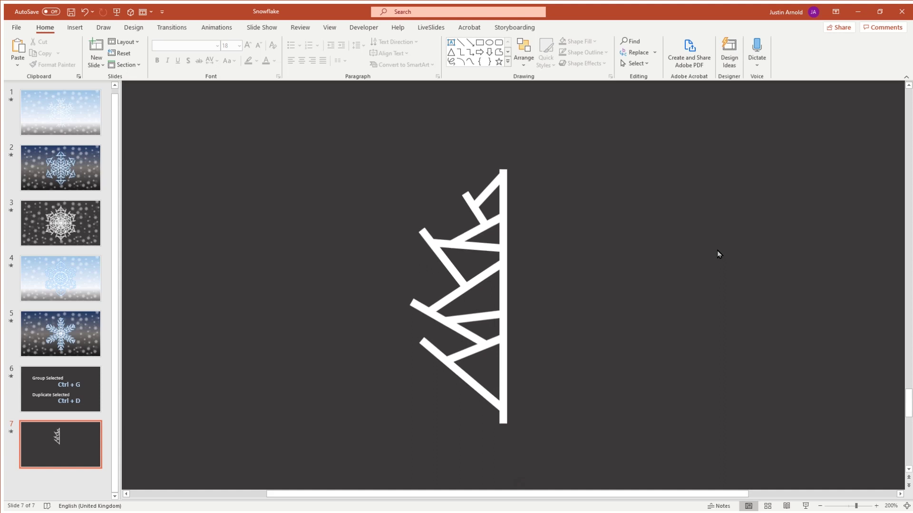
scroll(711, 247, down, 1)
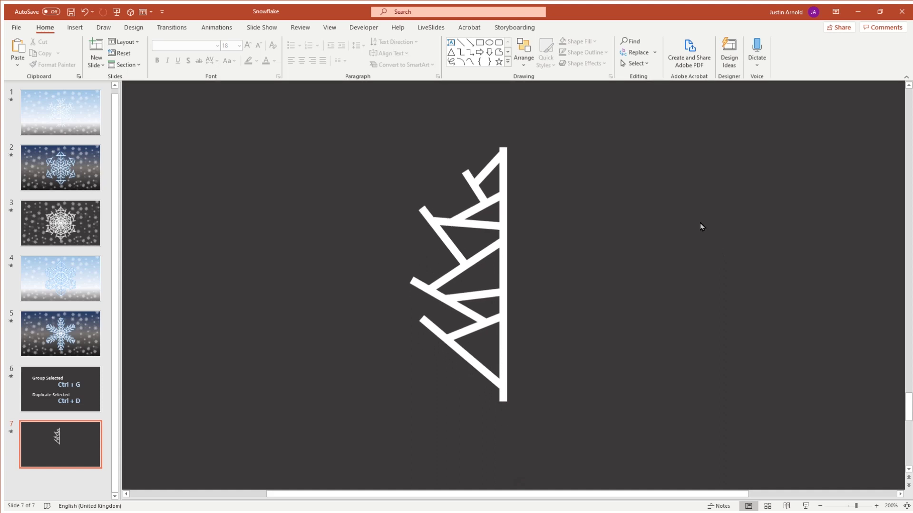
scroll(694, 224, down, 5)
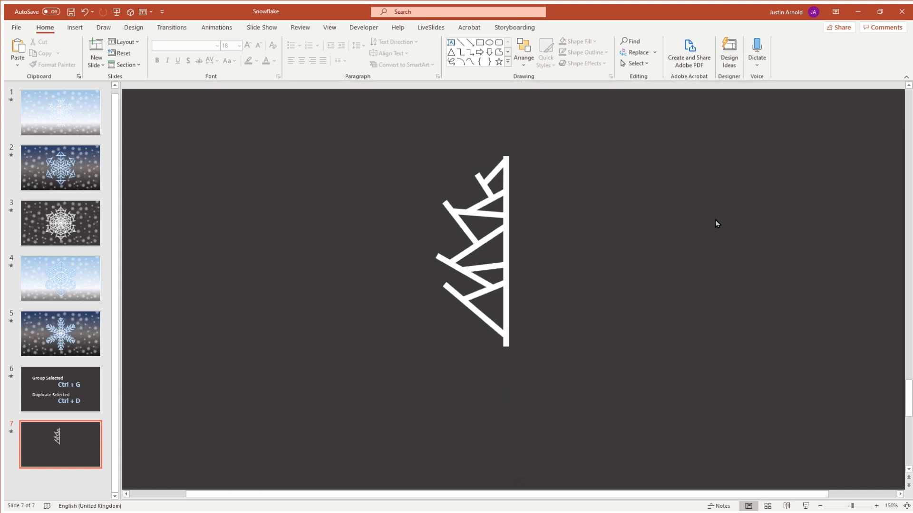
drag(399, 166, 616, 403)
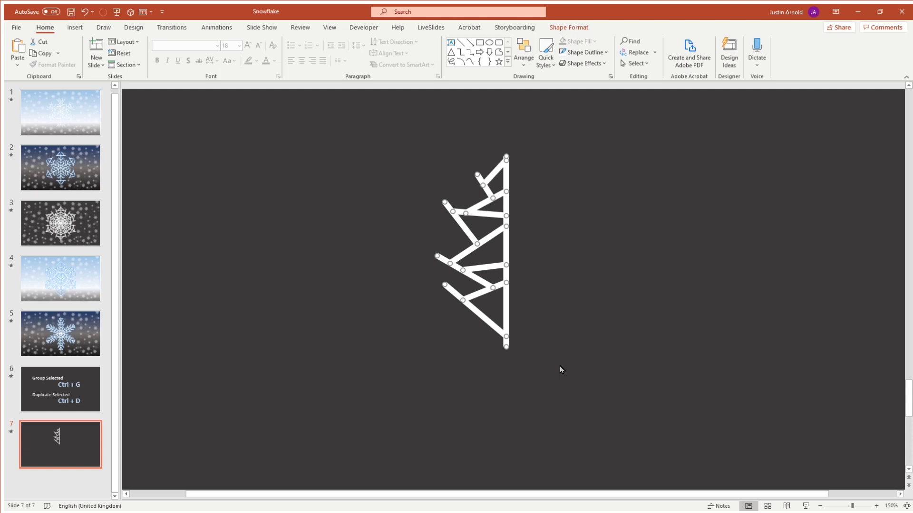
- Lengthen the central spine slightly and group the selected branch lines
drag(507, 347, 508, 351)
click(507, 345)
drag(488, 323, 449, 324)
key(ctrl+z)
key(ctrl+g)
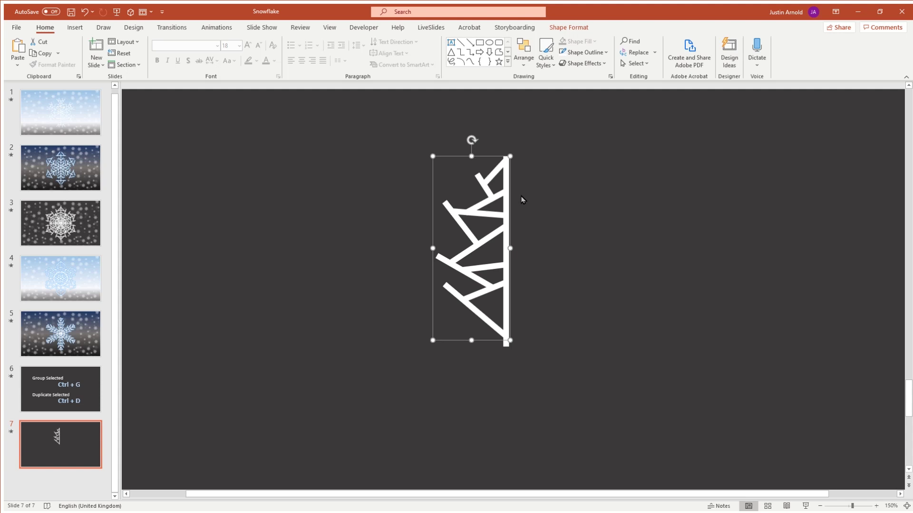
drag(483, 340, 422, 355)
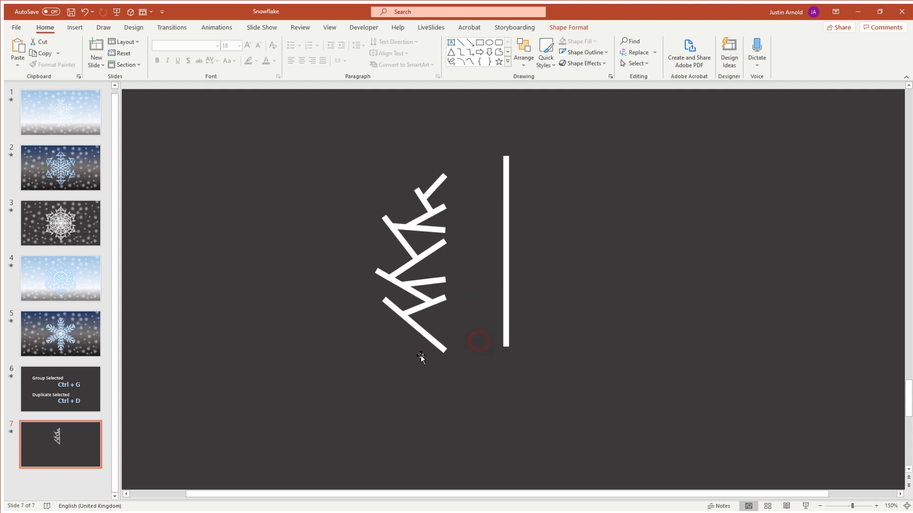
key(ctrl+z)
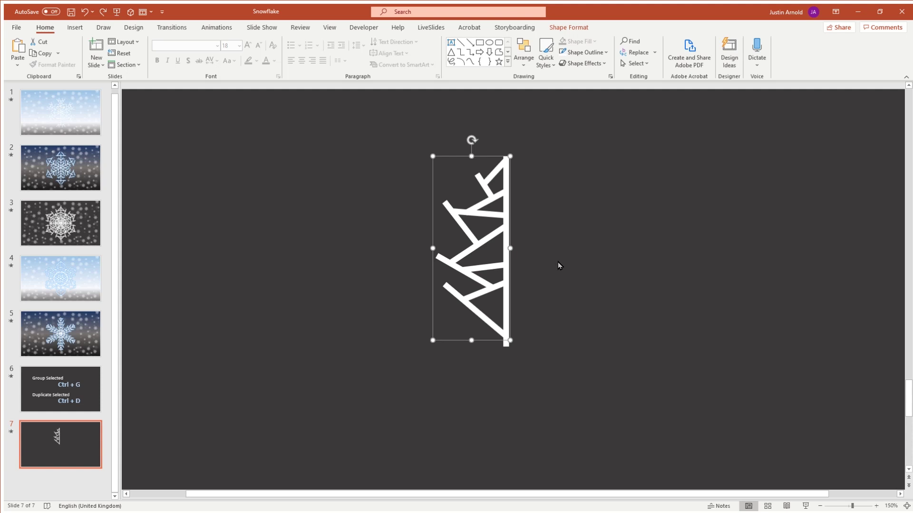
- Duplicate the branch group, move the copy left, and flip it horizontally
key(ctrl+d)
drag(498, 353, 393, 358)
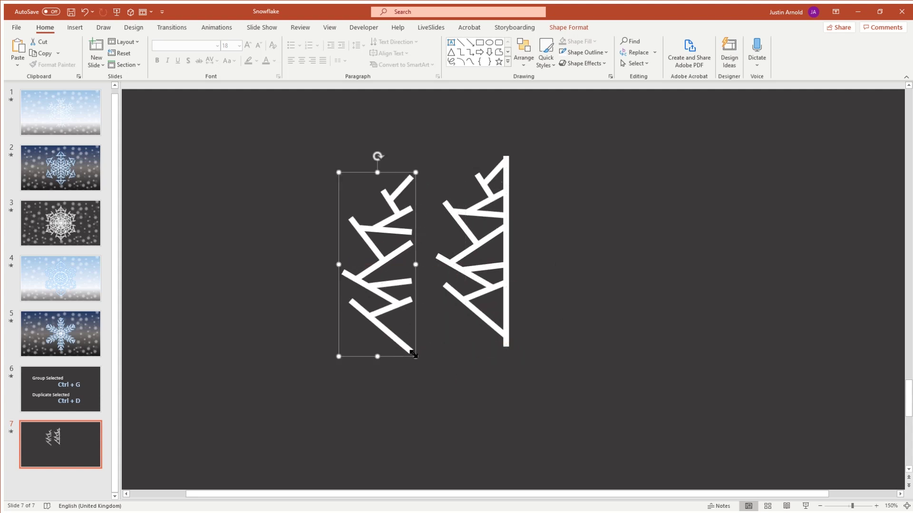
click(578, 28)
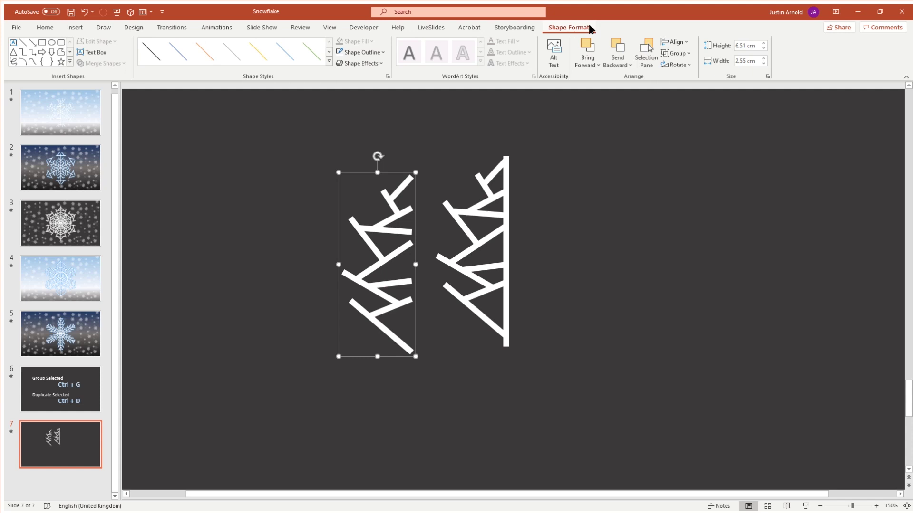
click(687, 65)
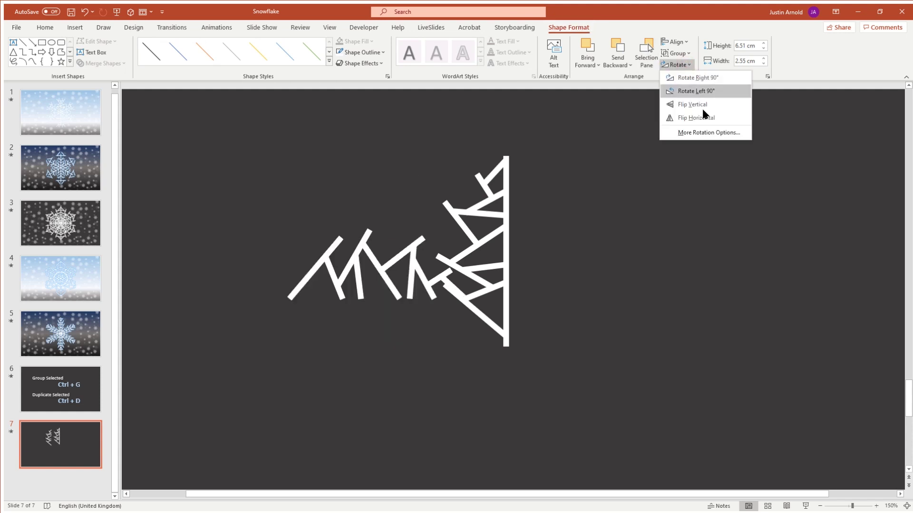
click(705, 119)
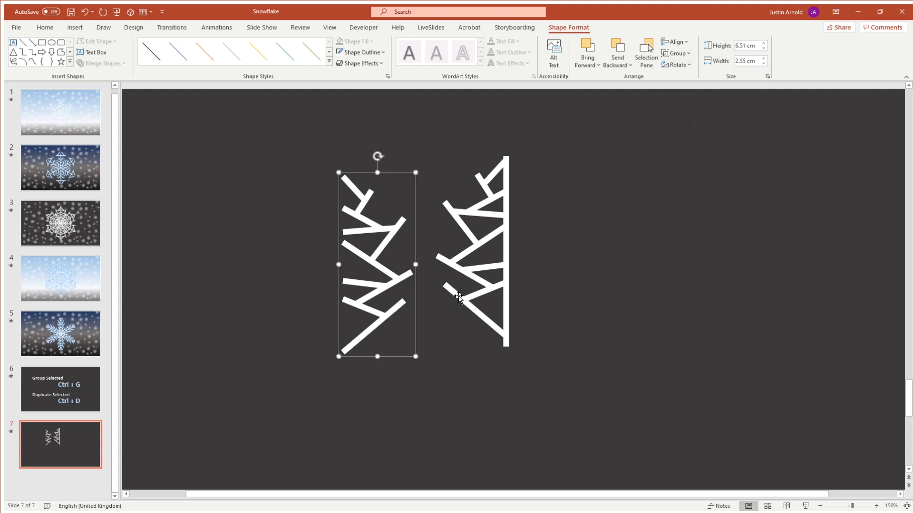
click(417, 327)
- Move the flipped branch group right of the spine and align it to meet the vertical line
drag(429, 331, 614, 315)
ctrl+scroll(651, 238, up, 10)
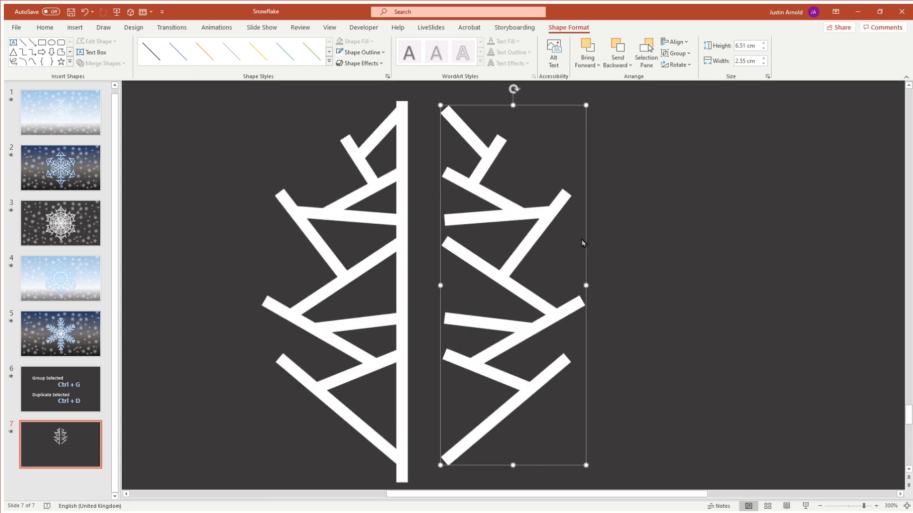
drag(583, 242, 574, 241)
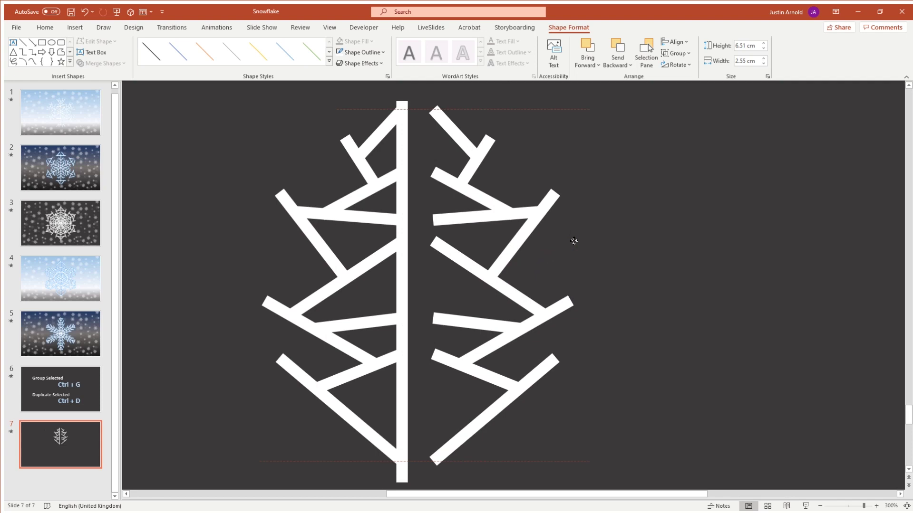
drag(574, 241, 545, 240)
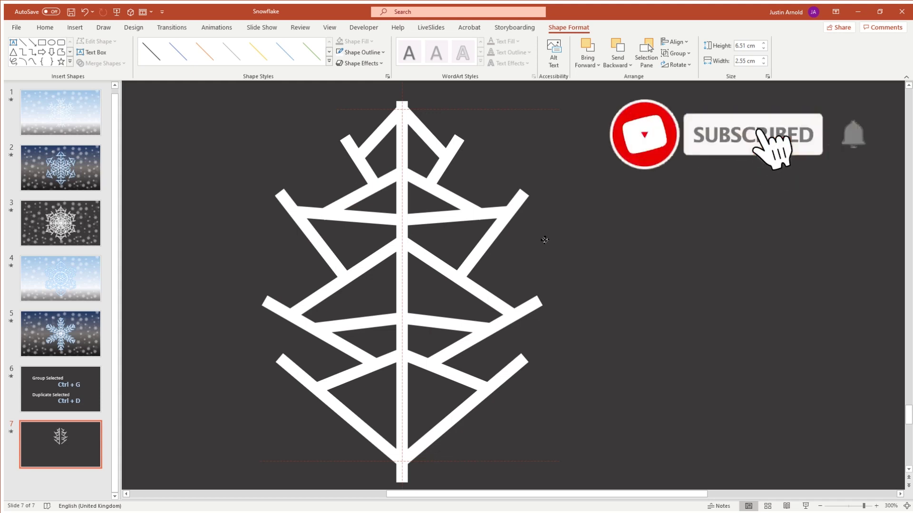
drag(545, 240, 579, 240)
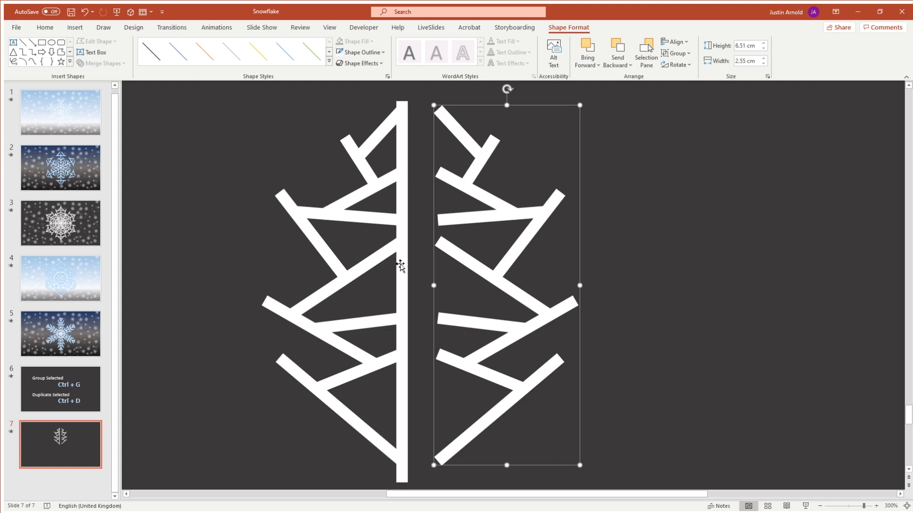
drag(579, 241, 549, 241)
click(618, 240)
- Group both branch halves into one arm, reposition it, and duplicate it
scroll(589, 213, down, 5)
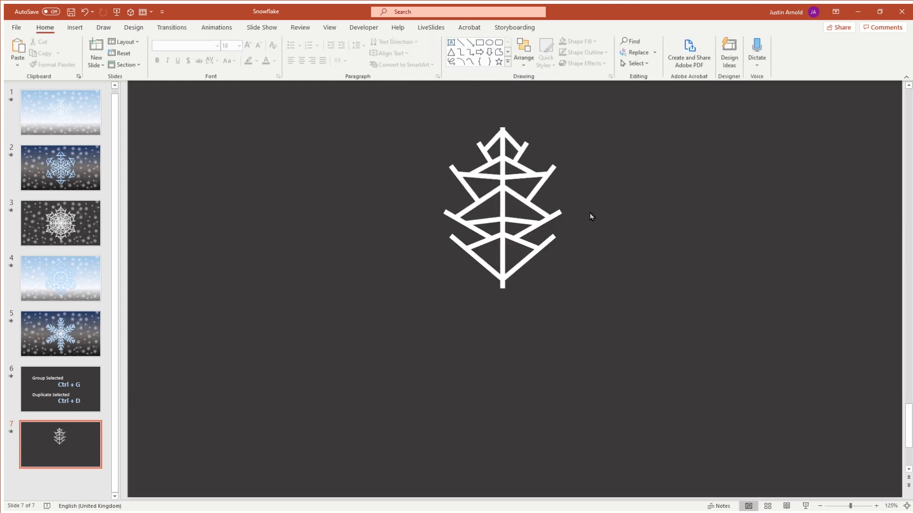
scroll(642, 149, up, 3)
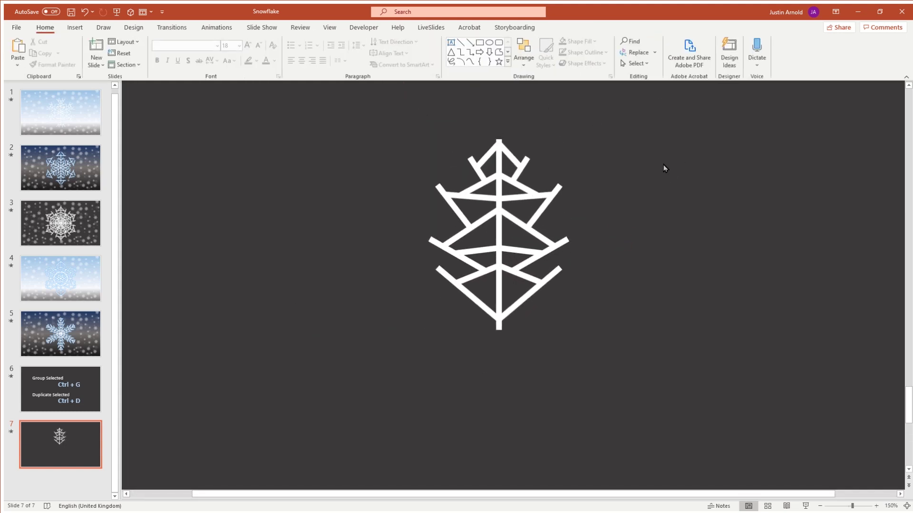
scroll(664, 166, down, 2)
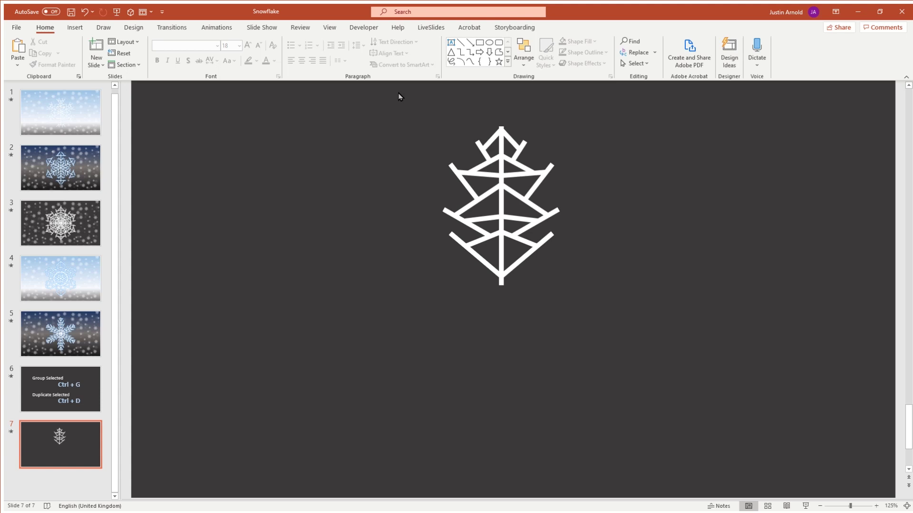
mouse_move(387, 89)
mouse_down()
mouse_move(391, 120)
mouse_move(499, 263)
mouse_move(597, 332)
mouse_move(620, 335)
mouse_up()
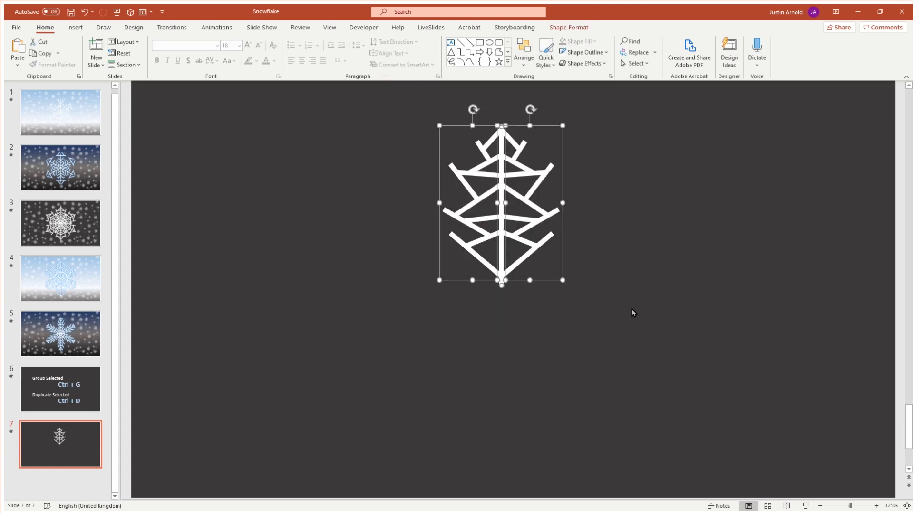
key(ctrl+g)
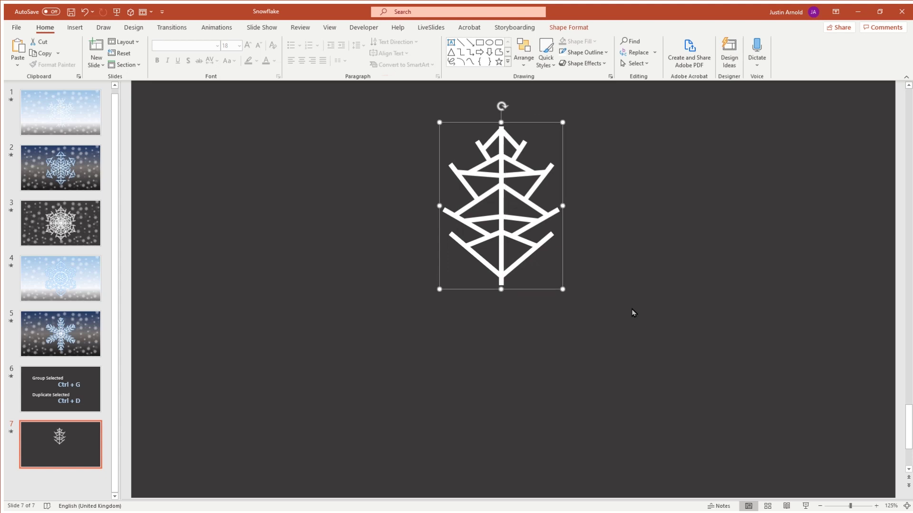
drag(563, 256, 580, 230)
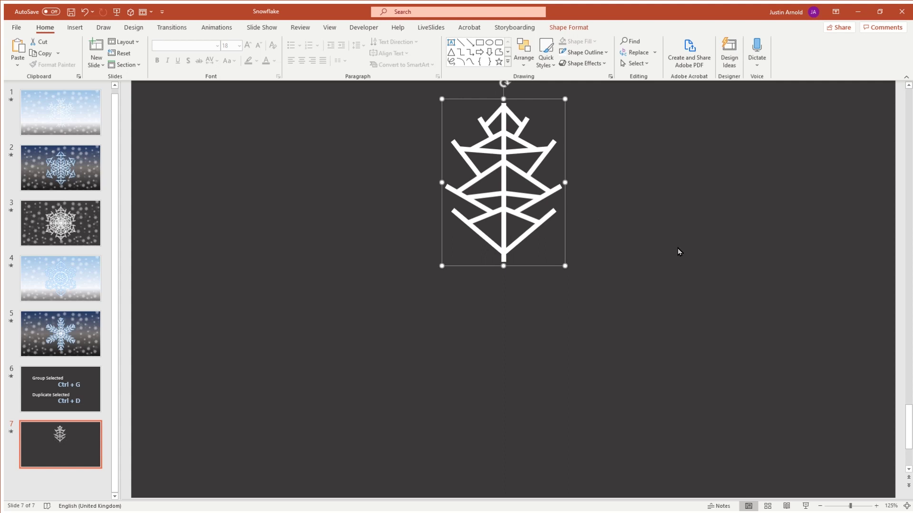
key(ctrl+d)
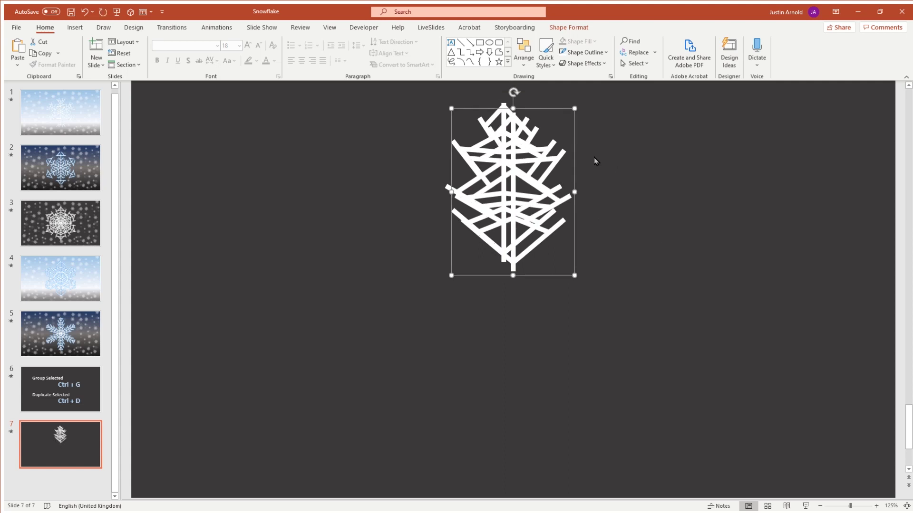
- Move the duplicate arm beside the original and flip it vertically
drag(570, 157, 681, 169)
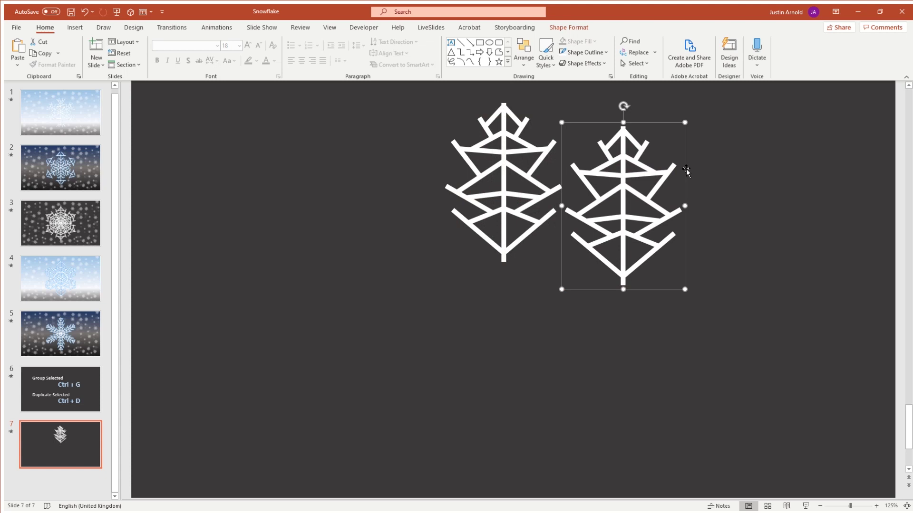
click(576, 29)
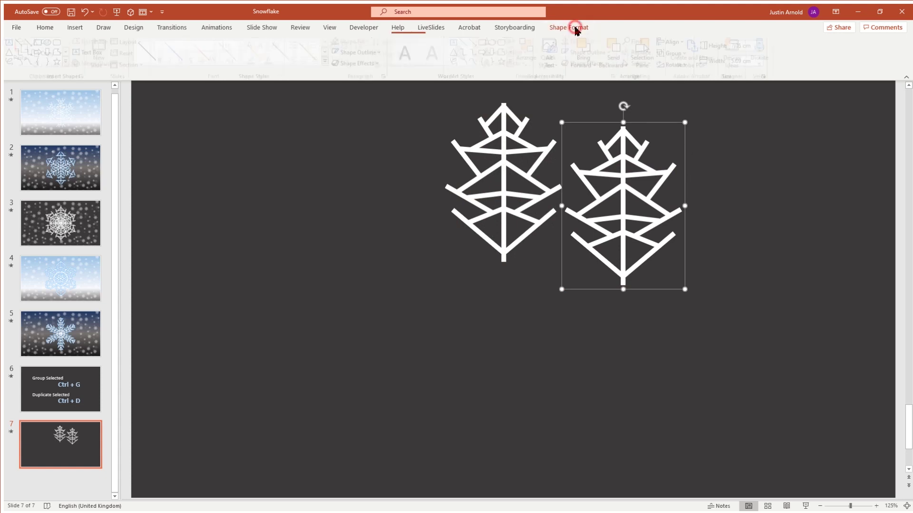
click(677, 65)
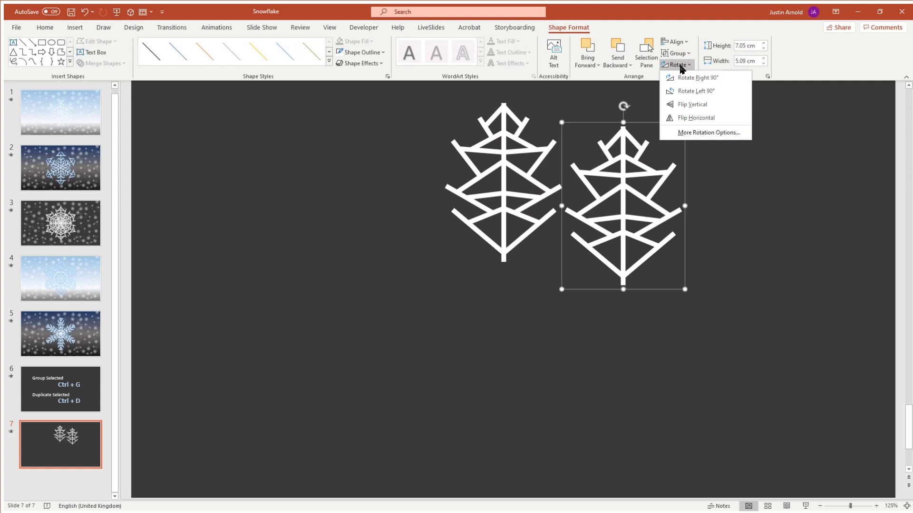
click(693, 104)
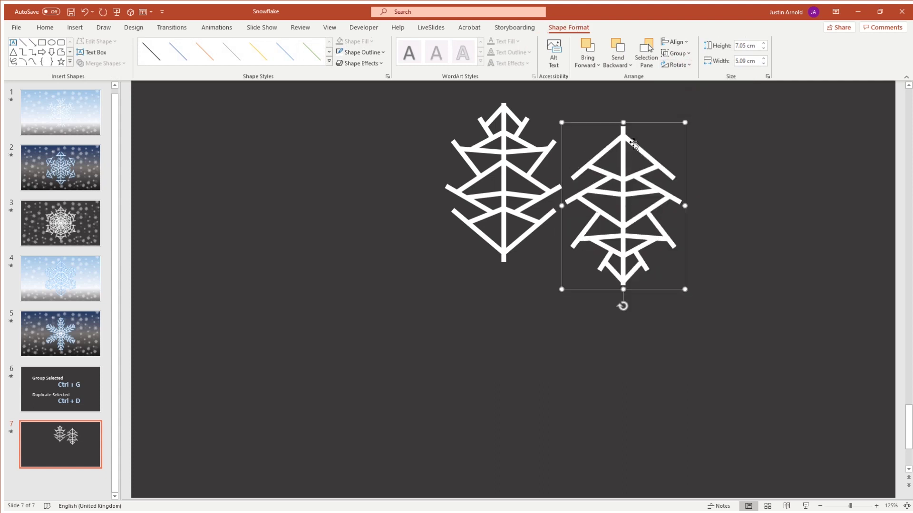
- Align the flipped arm with the original so their spines form one continuous vertical line
drag(633, 143, 513, 270)
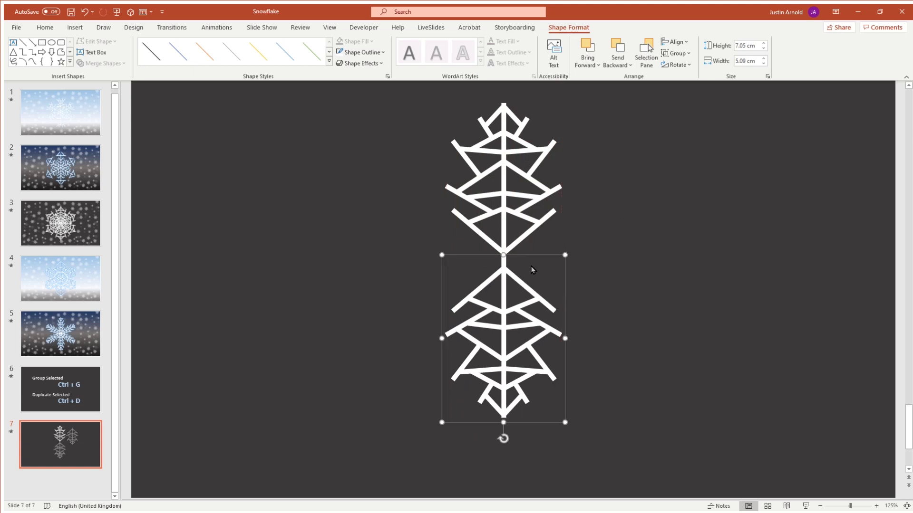
scroll(532, 269, up, 5)
scroll(604, 184, up, 1)
click(644, 183)
drag(514, 194, 511, 194)
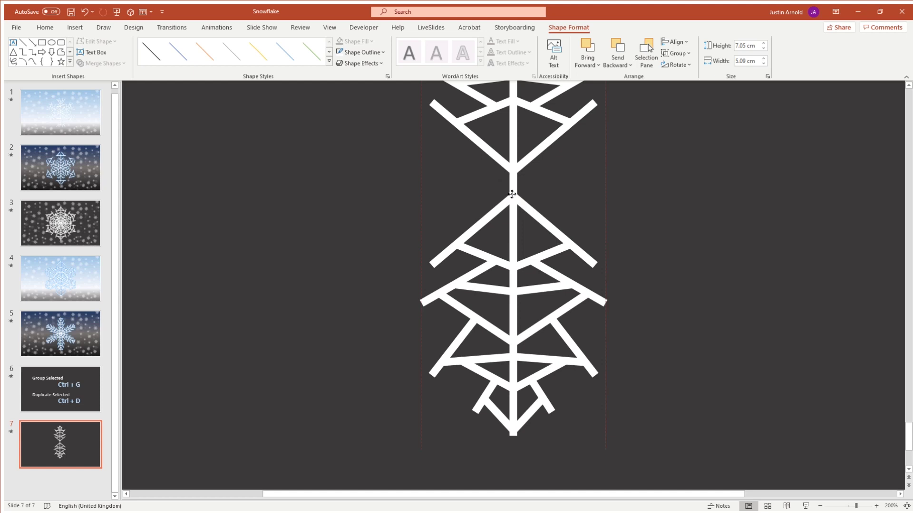
mouse_move(512, 194)
mouse_down()
mouse_move(513, 201)
mouse_move(513, 194)
mouse_up()
click(686, 197)
click(694, 190)
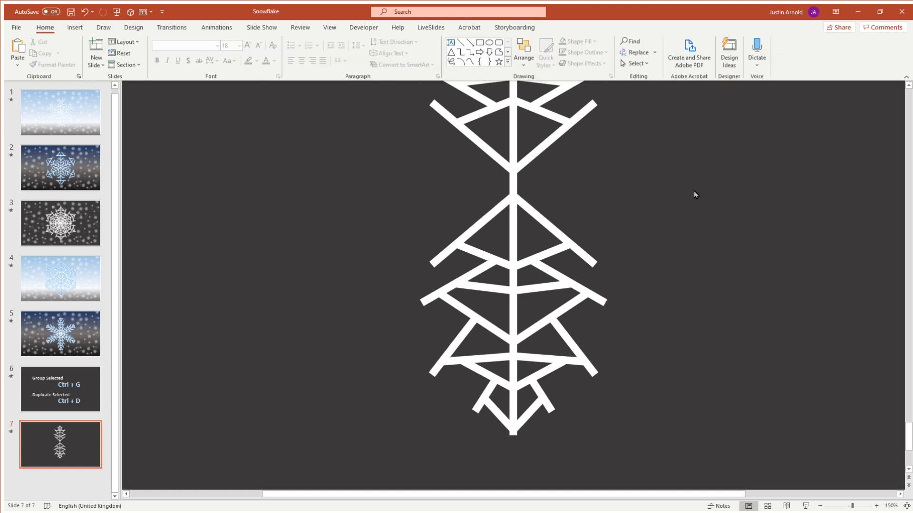
scroll(693, 190, down, 5)
scroll(691, 191, down, 2)
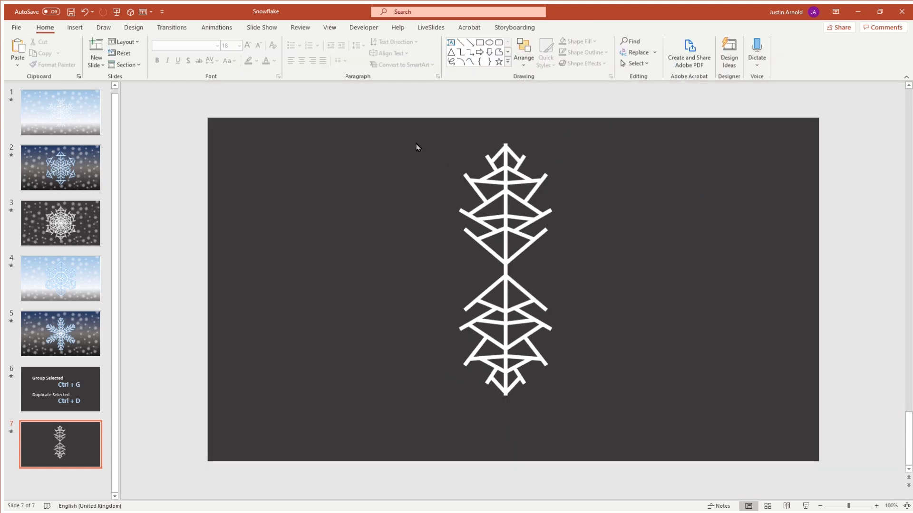
- Group both halves into a single long arm and move it toward the slide centre
drag(391, 106, 613, 422)
key(ctrl+g)
drag(553, 242, 562, 261)
click(674, 242)
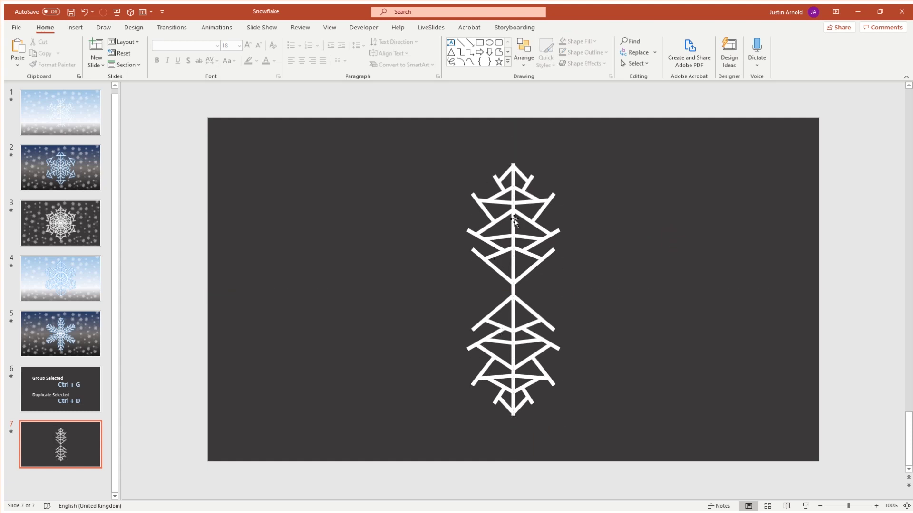
click(644, 269)
click(529, 192)
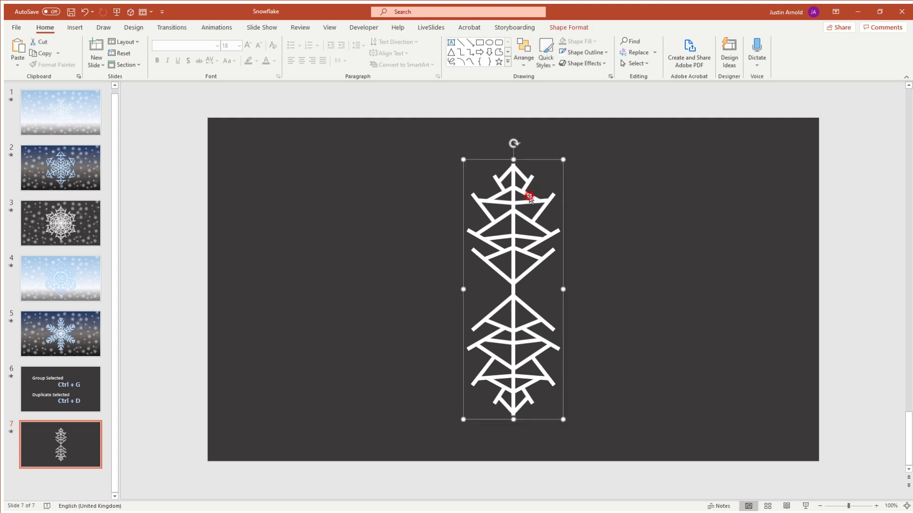
click(546, 159)
- Duplicate the arm twice and space the three copies evenly in a row
key(ctrl+d)
drag(569, 220, 449, 212)
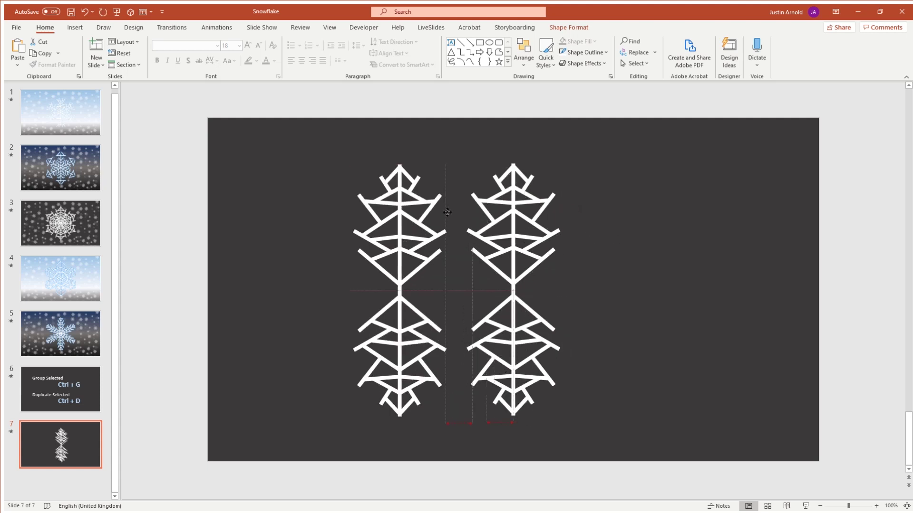
key(ctrl+d)
drag(335, 217, 689, 215)
drag(692, 215, 687, 216)
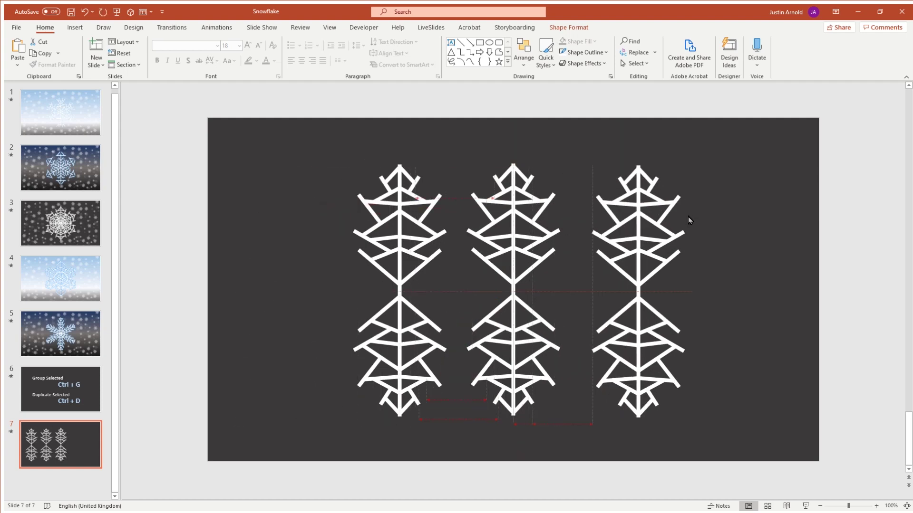
click(752, 213)
click(414, 233)
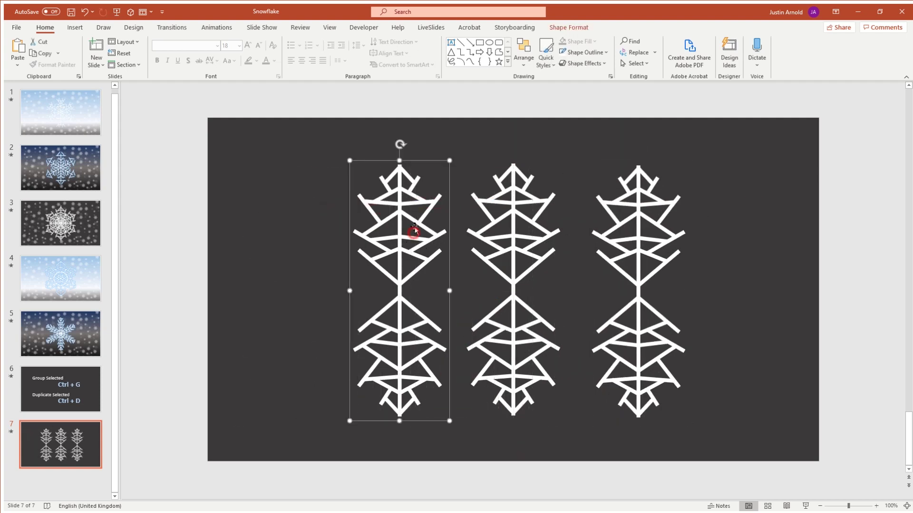
drag(420, 160, 378, 160)
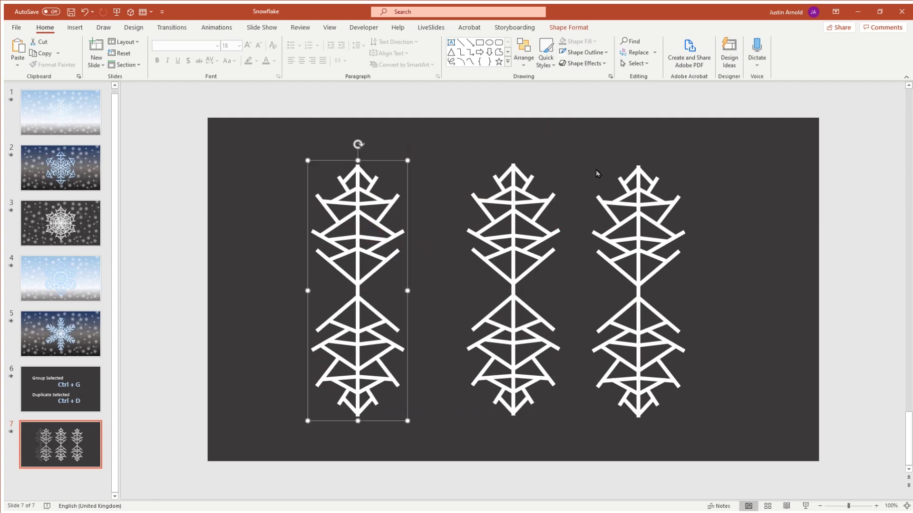
click(648, 162)
drag(651, 162, 677, 161)
- Bring up the exact size and rotation settings for the selected arm
click(573, 27)
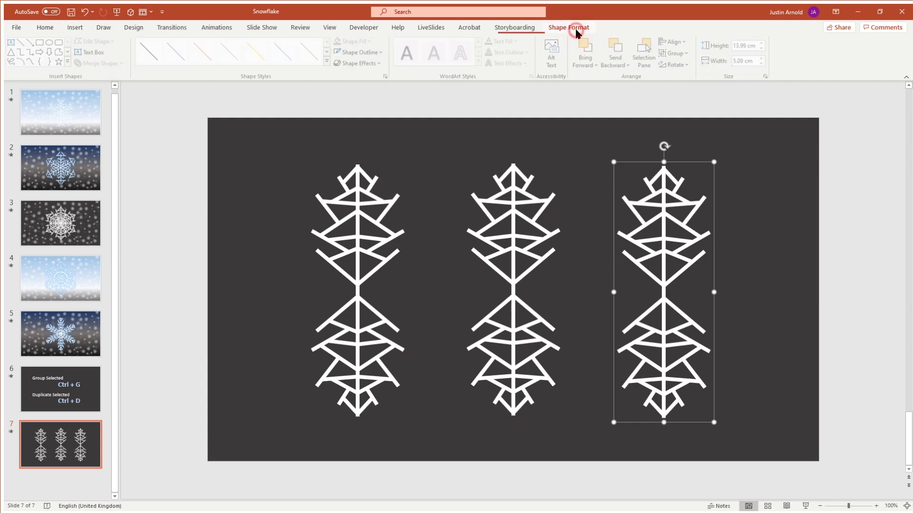
click(677, 65)
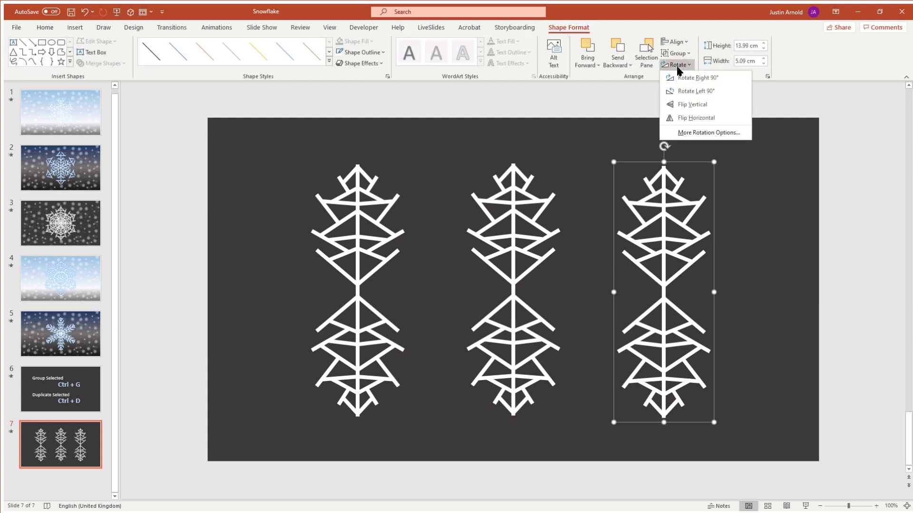
click(707, 133)
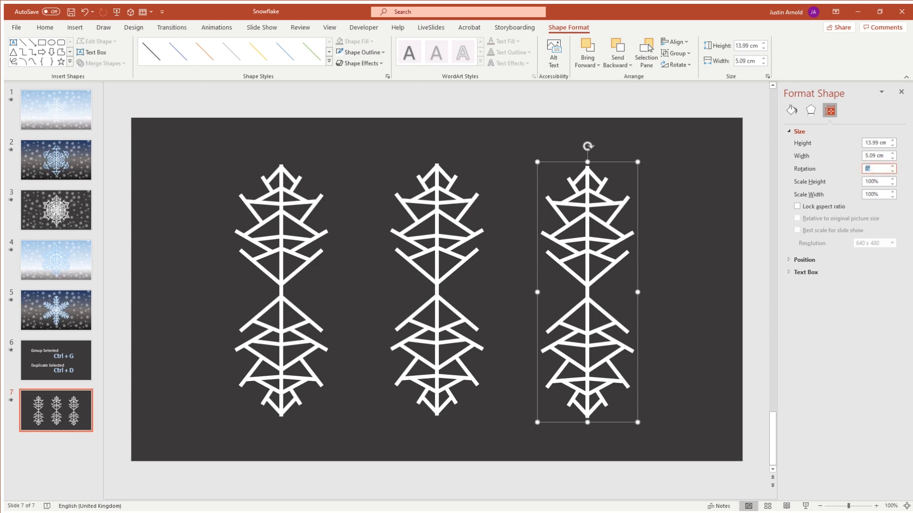
- Rotate the right arm to 60° and the left arm to 300°
text(60)
key(Return)
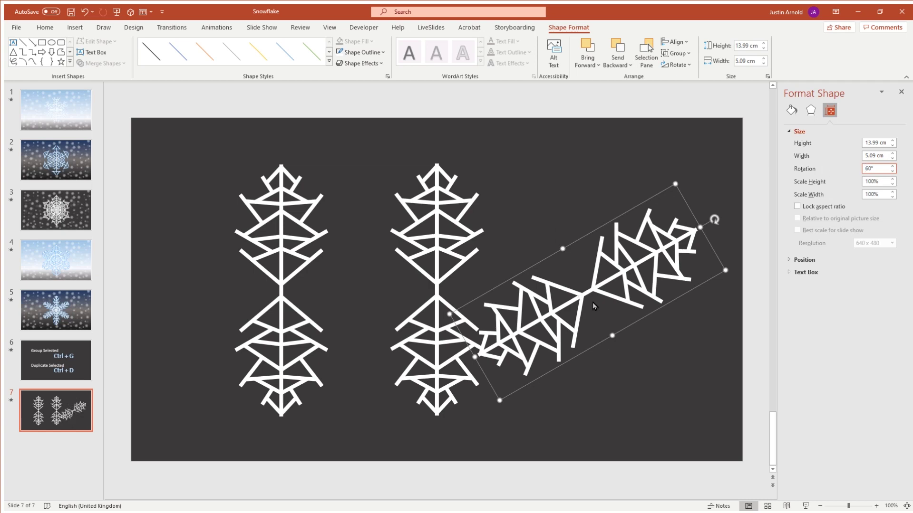
click(295, 210)
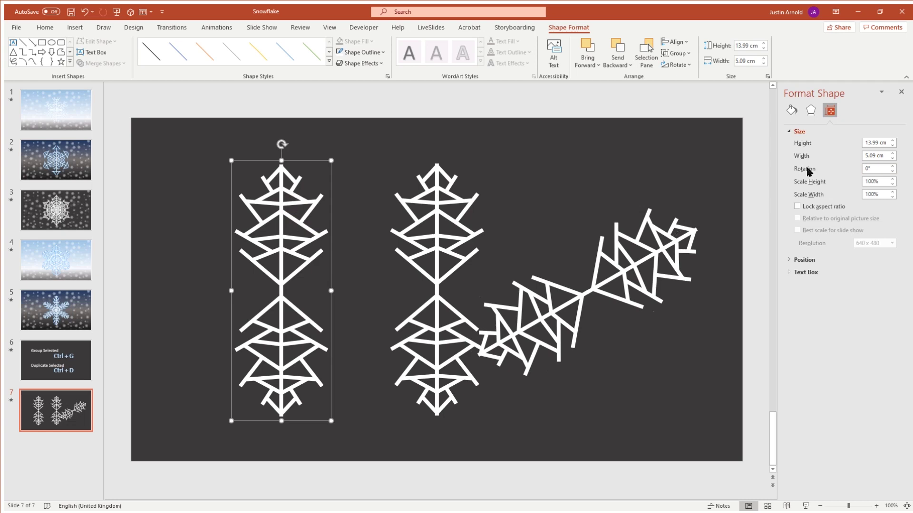
click(863, 169)
text(300)
key(Return)
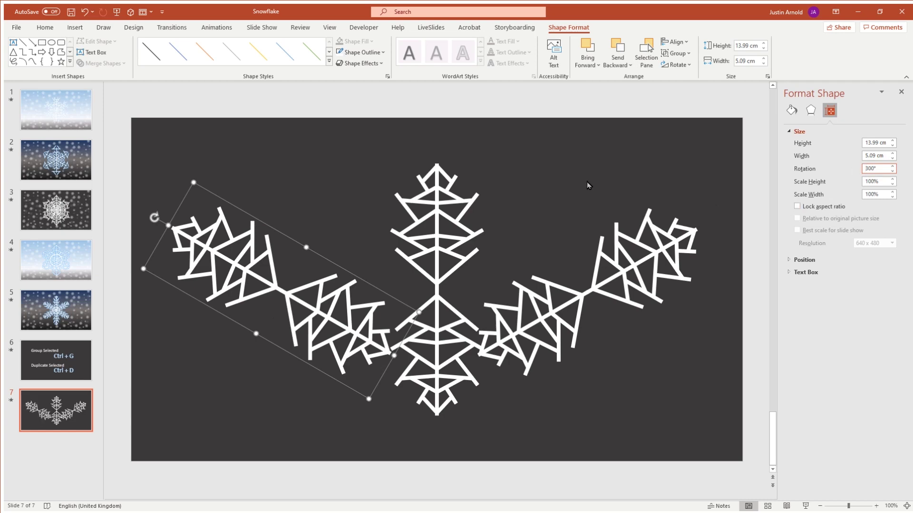
- Select the left, centre and right snowflake arms together
click(575, 157)
click(226, 245)
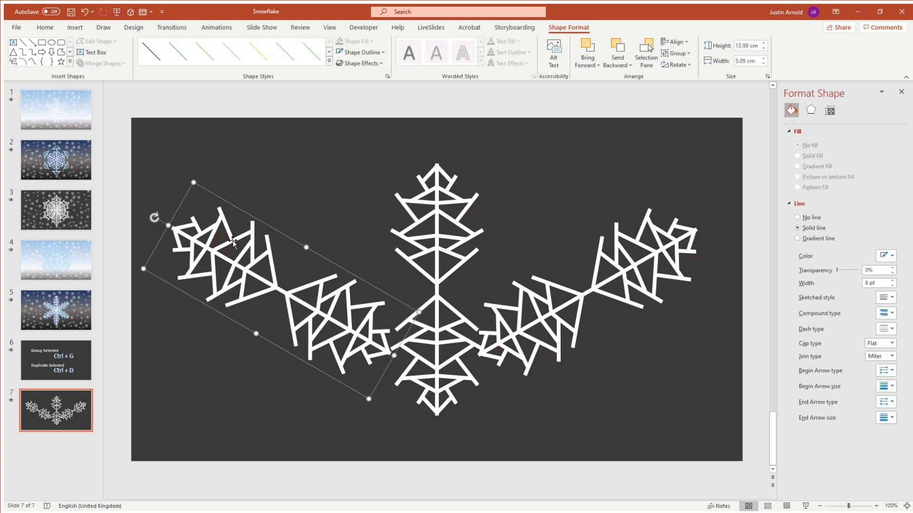
shift+click(454, 201)
shift+click(645, 225)
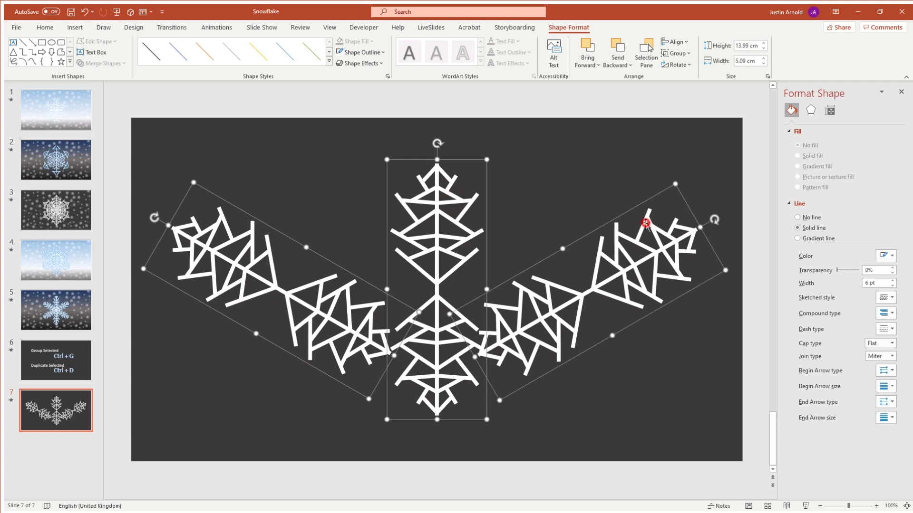
- Close the Format Shape pane and apply Align Middle and Align Center to the three arms
click(901, 92)
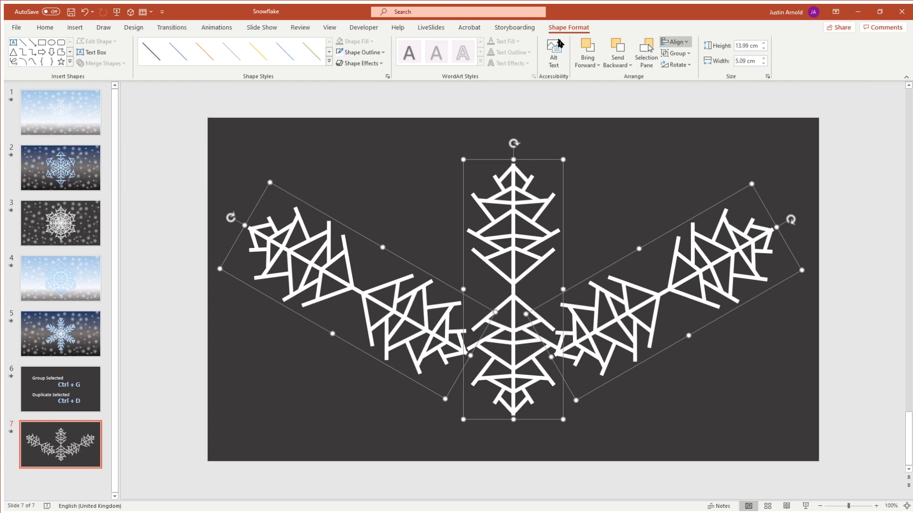
click(568, 28)
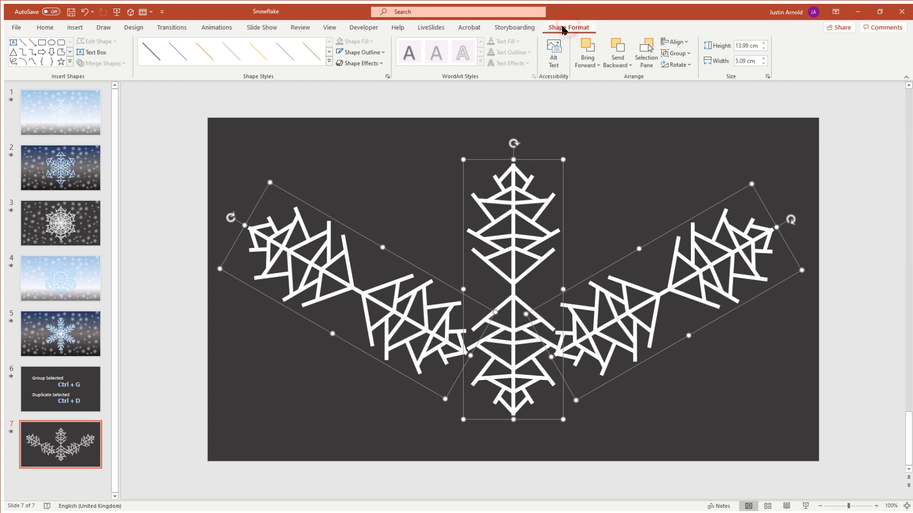
click(676, 42)
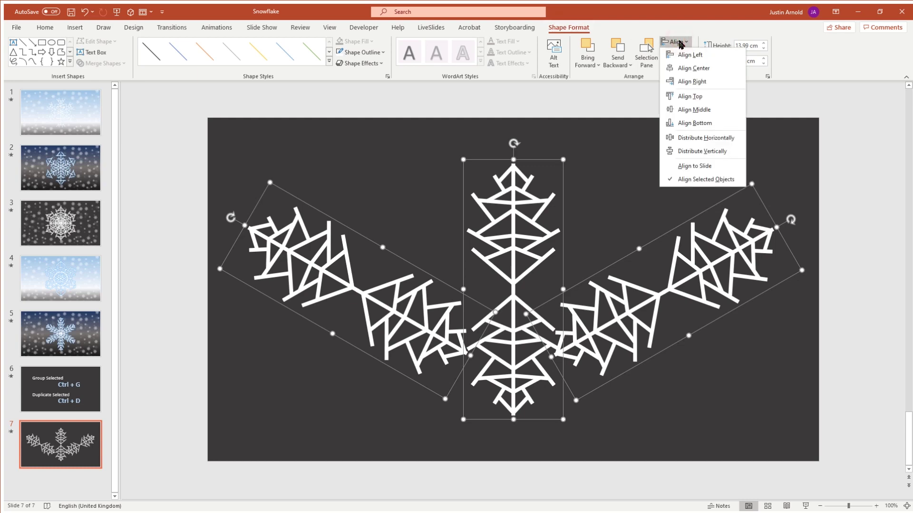
click(711, 112)
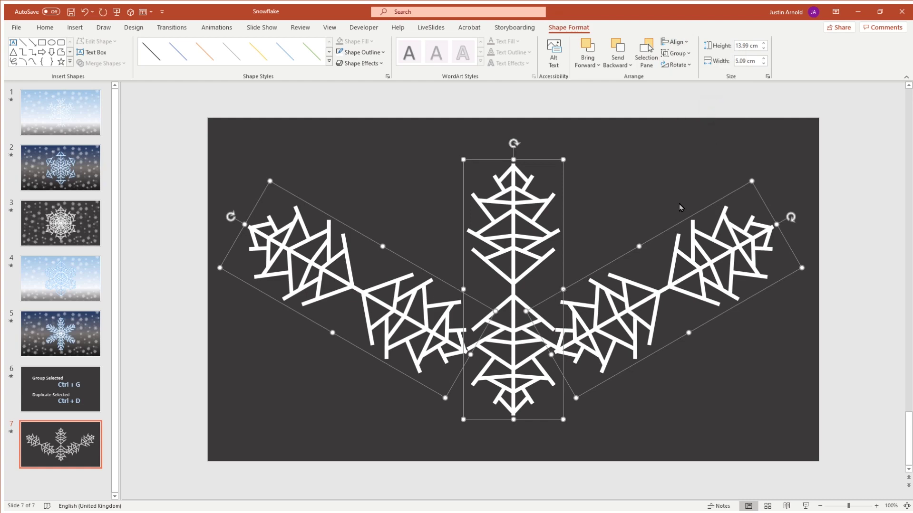
click(677, 42)
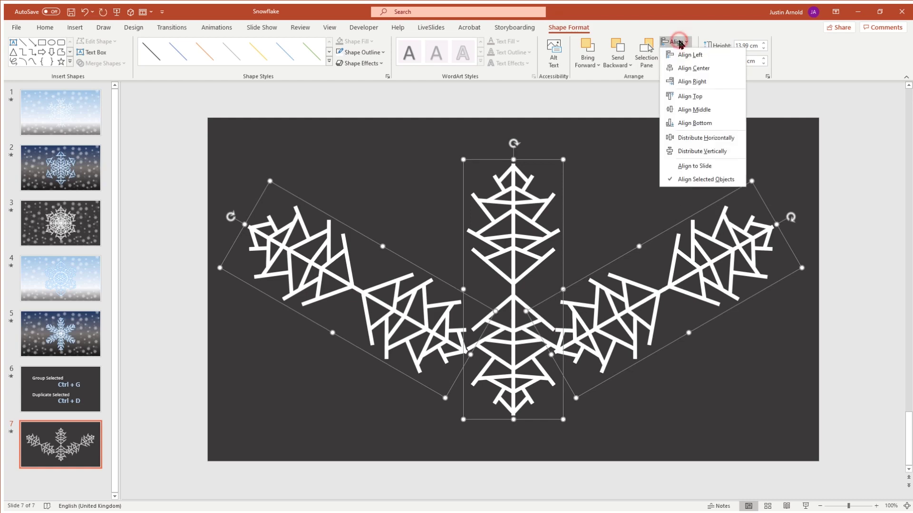
click(694, 68)
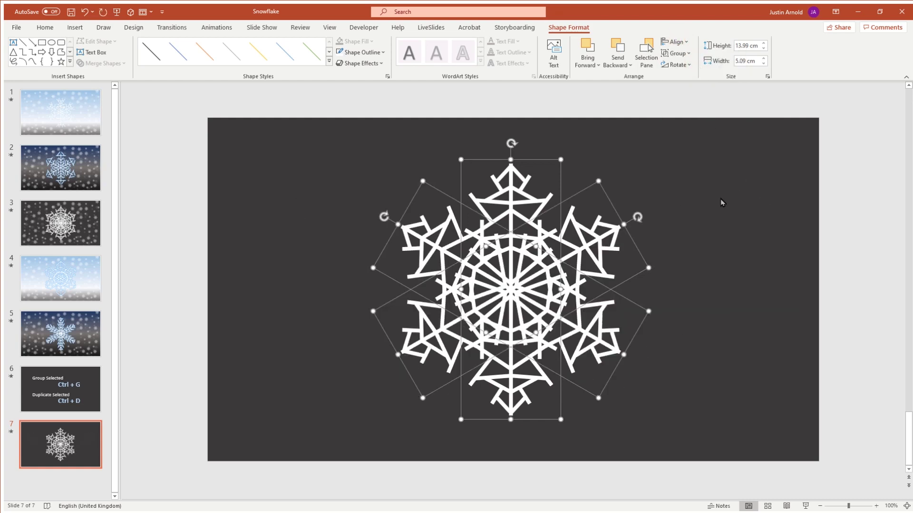
- Select all three snowflake arms and group them with Ctrl+G
click(733, 221)
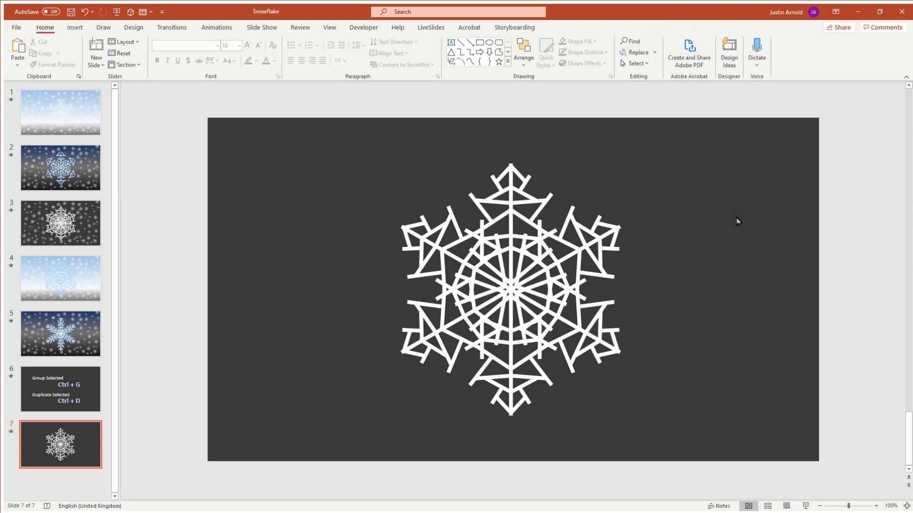
drag(330, 119, 708, 459)
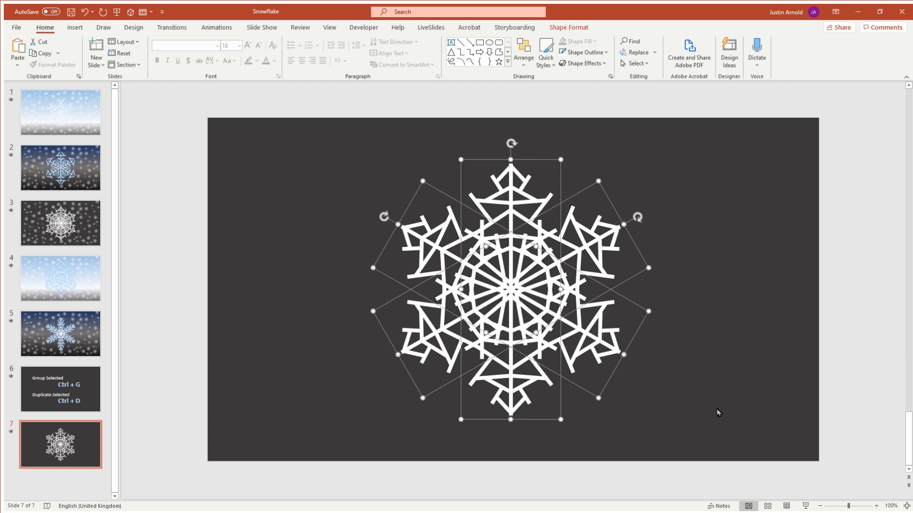
key(ctrl+g)
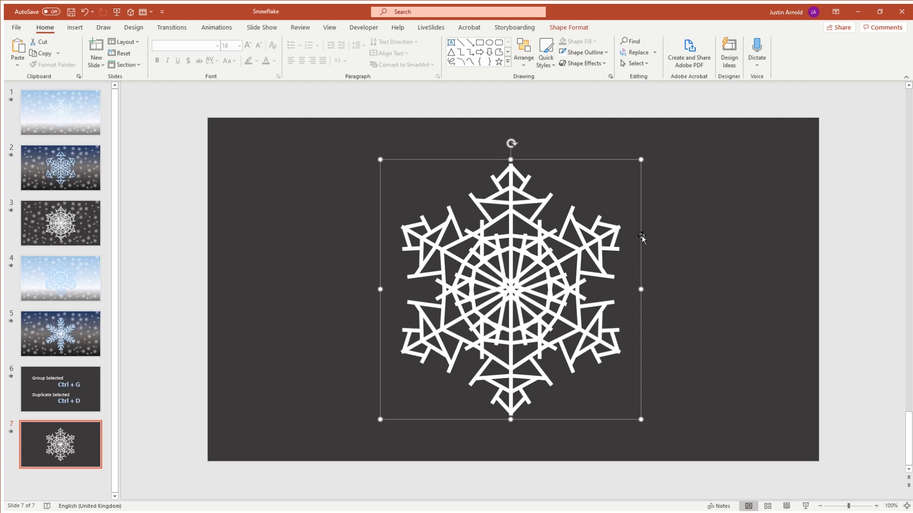
- Check slide 3, then try moving and shrinking the snowflake on slide 7 and undo it
click(85, 217)
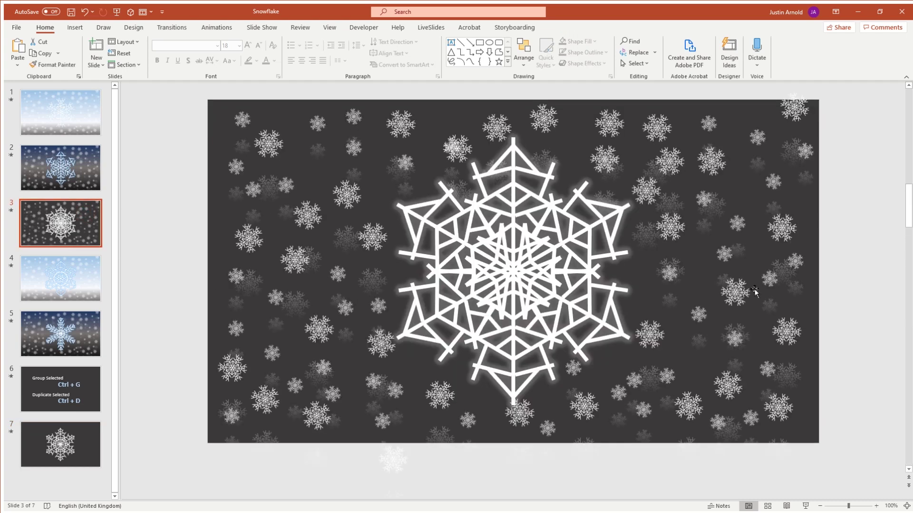
click(85, 444)
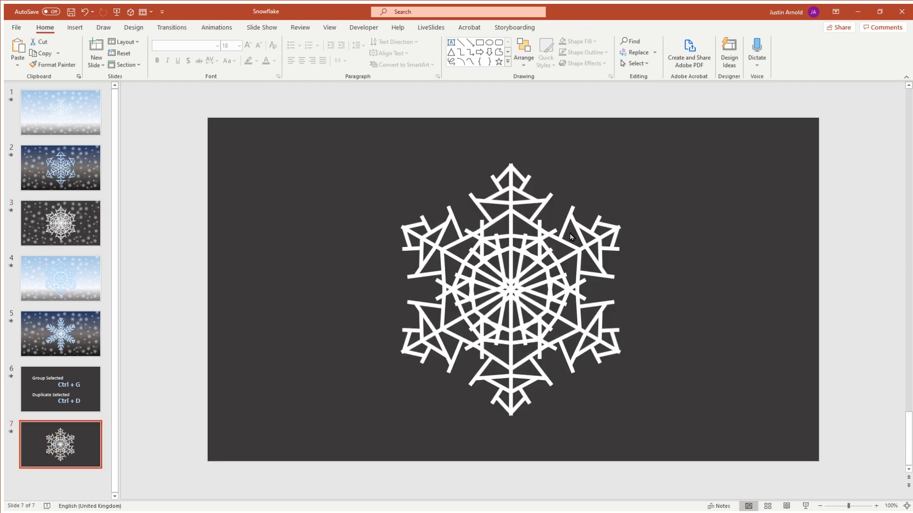
click(536, 248)
drag(573, 159, 450, 152)
drag(543, 415, 453, 323)
key(ctrl+z)
key(ctrl+z)
key(ctrl+z)
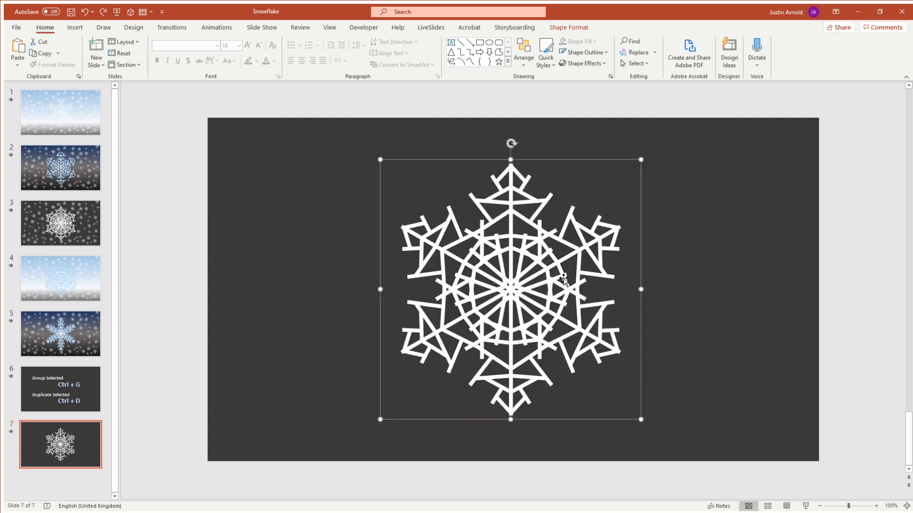
- Cut the snowflake group and paste it back onto slide 7 as a picture
right_click(584, 160)
key(Escape)
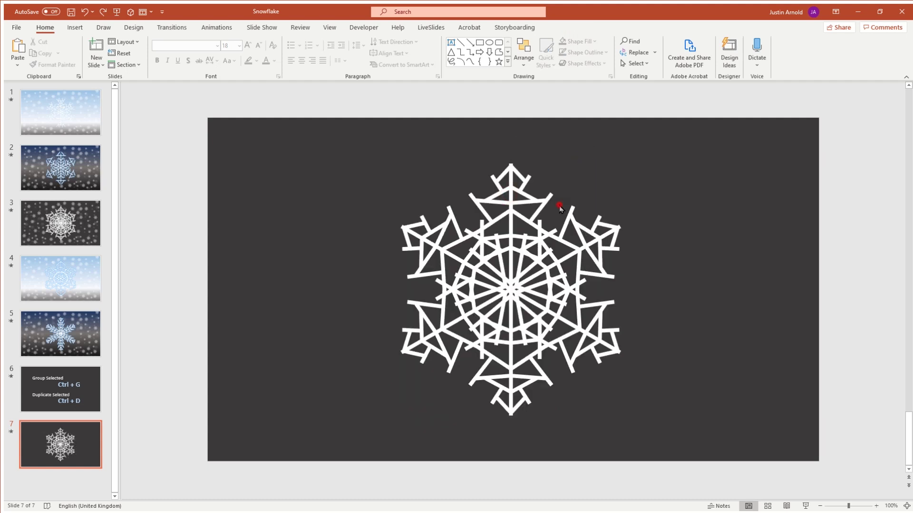
click(590, 236)
right_click(611, 160)
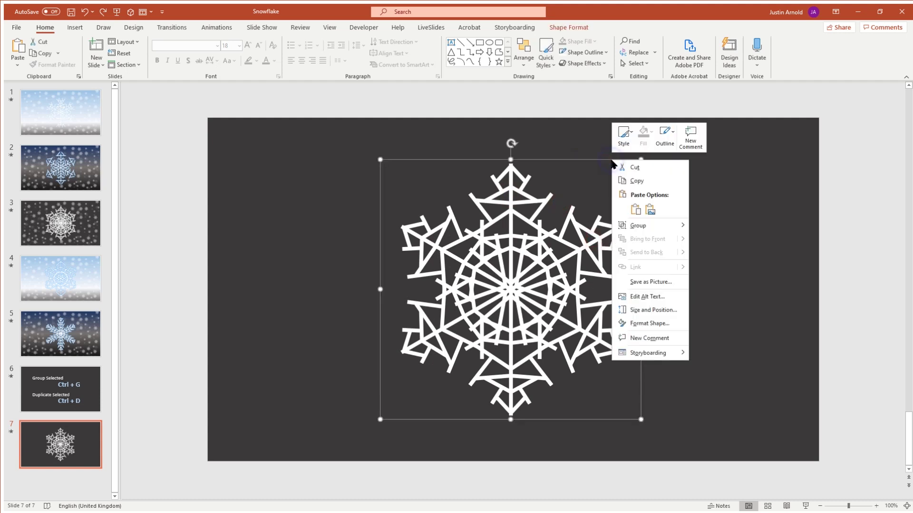
click(645, 167)
right_click(479, 179)
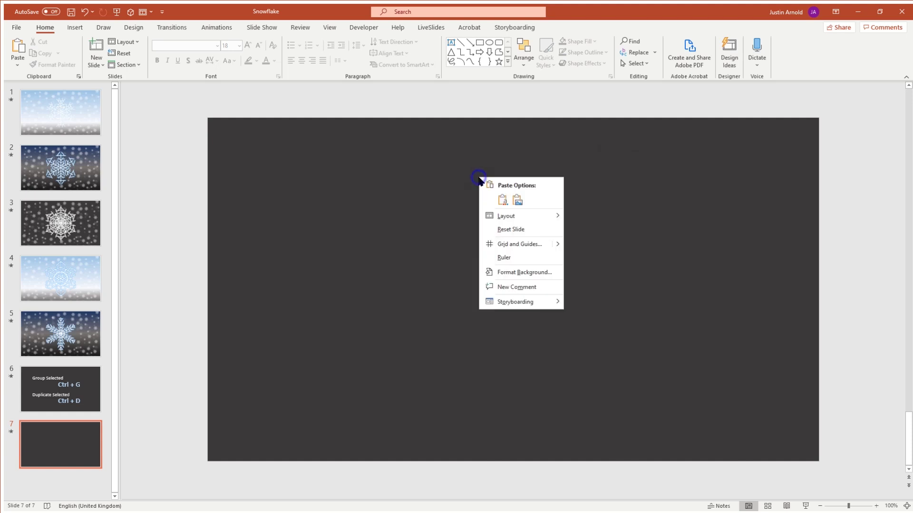
click(518, 200)
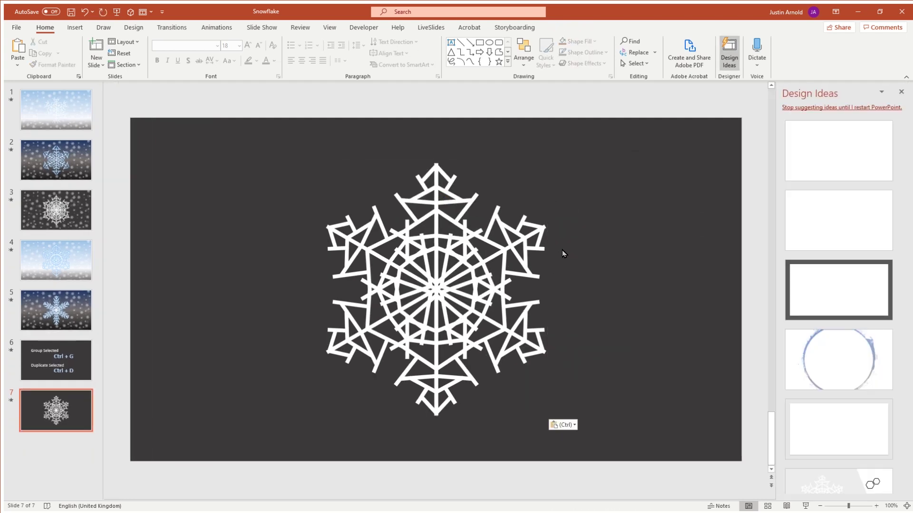
- Move the snowflake picture further left, try shrinking it, then undo the shrink
click(887, 107)
click(547, 246)
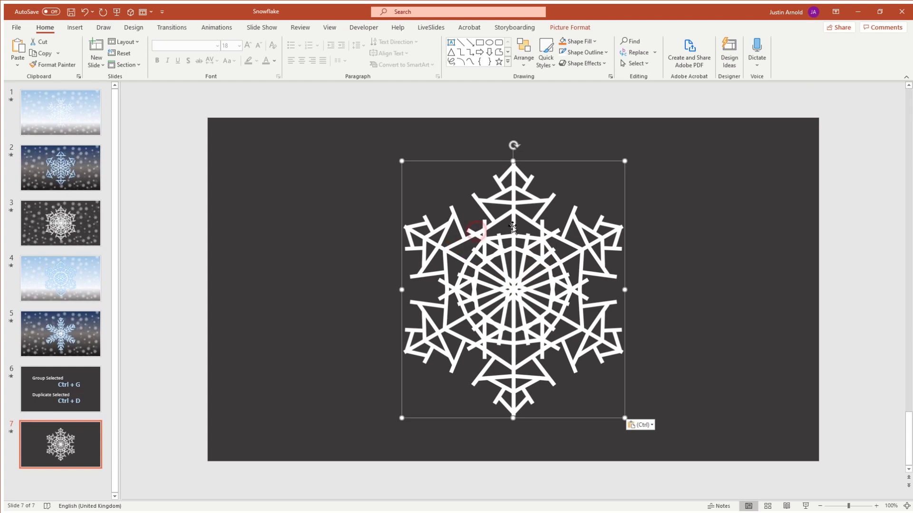
drag(526, 244, 434, 245)
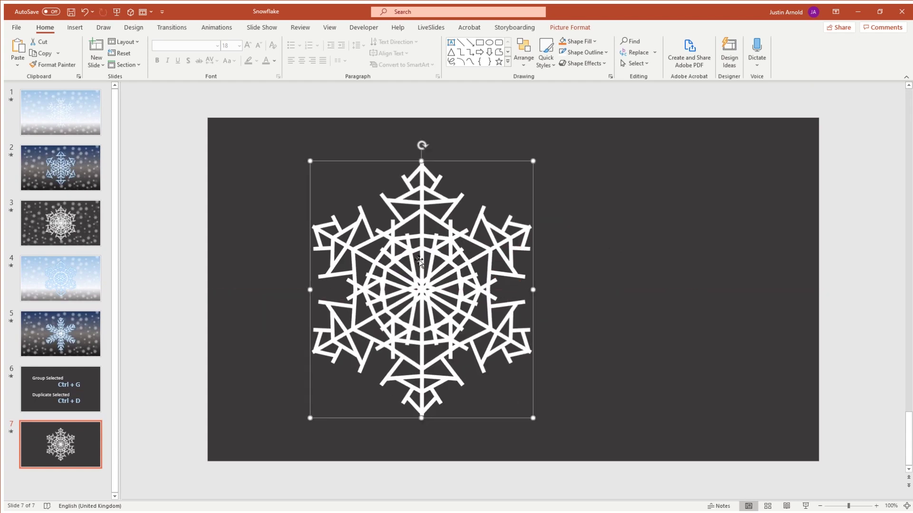
right_click(435, 241)
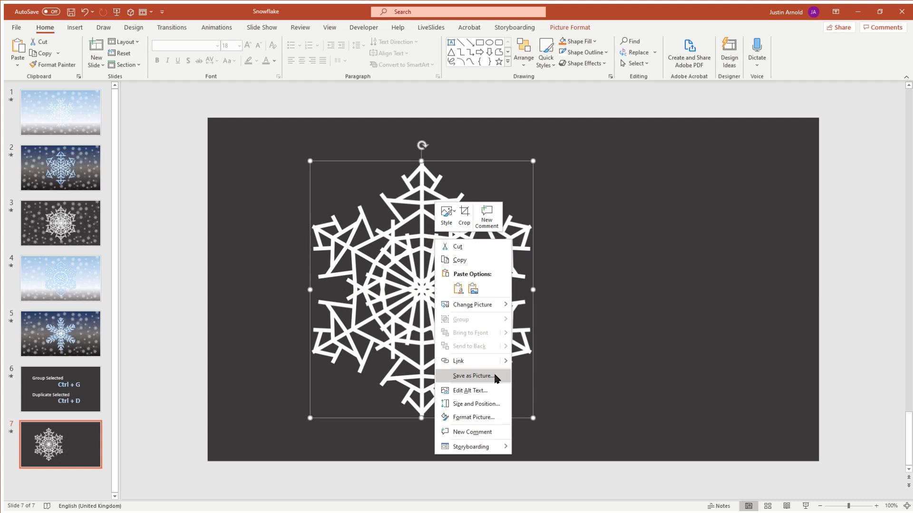
click(535, 418)
drag(532, 420, 387, 250)
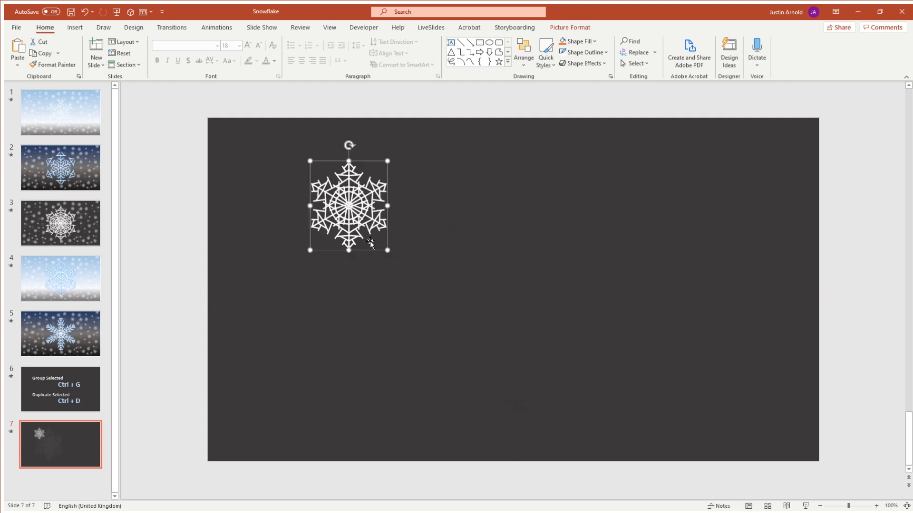
key(ctrl+z)
key(ctrl+z)
key(ctrl+y)
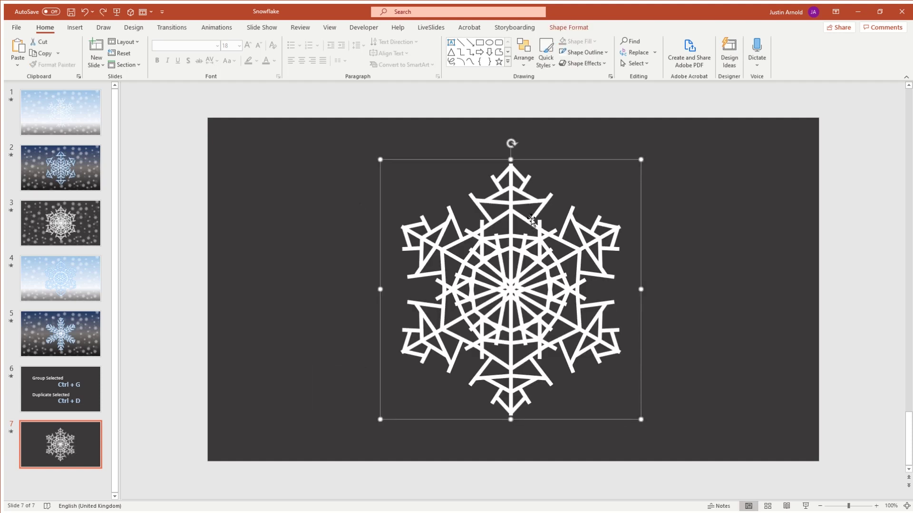
- Move the snowflake group left and slightly up, adjusting one of its pieces
drag(596, 319, 441, 288)
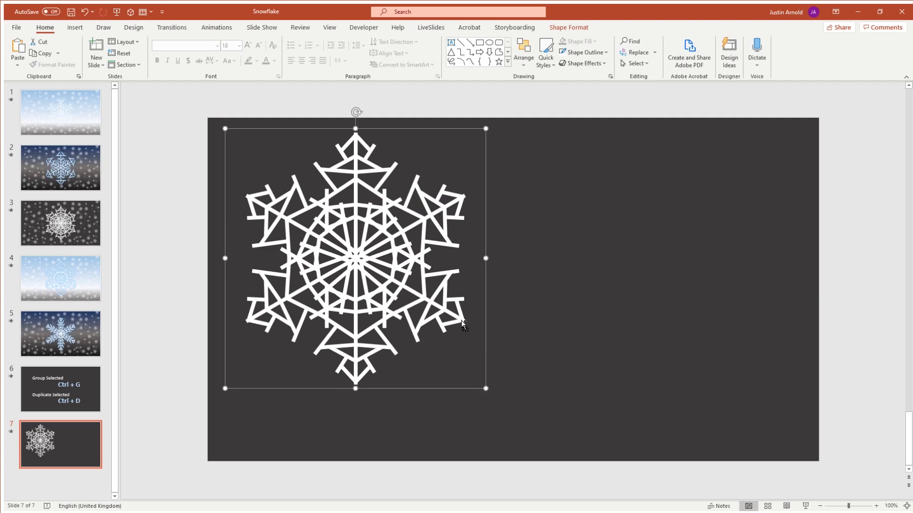
click(434, 213)
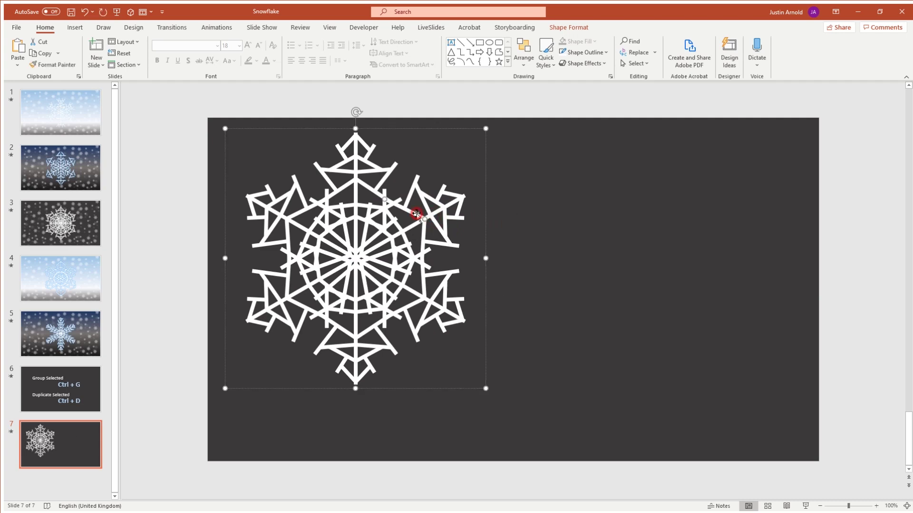
drag(355, 232, 286, 283)
click(600, 225)
click(453, 211)
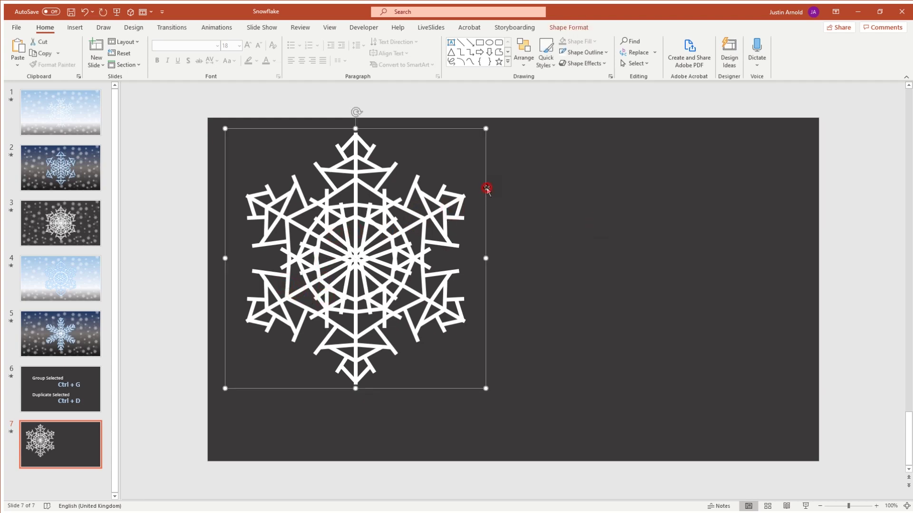
click(546, 181)
- Paste a picture copy to the right, line both snowflakes up, and shrink them slightly
right_click(546, 182)
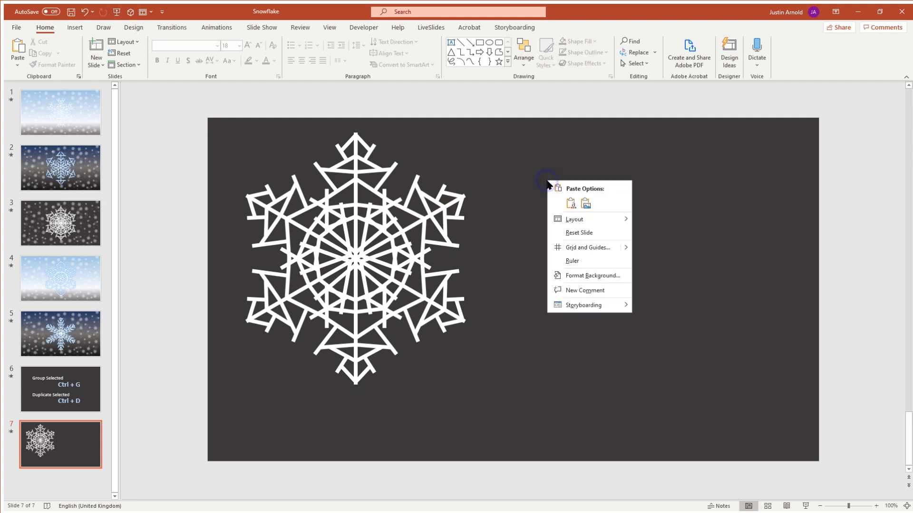
click(588, 204)
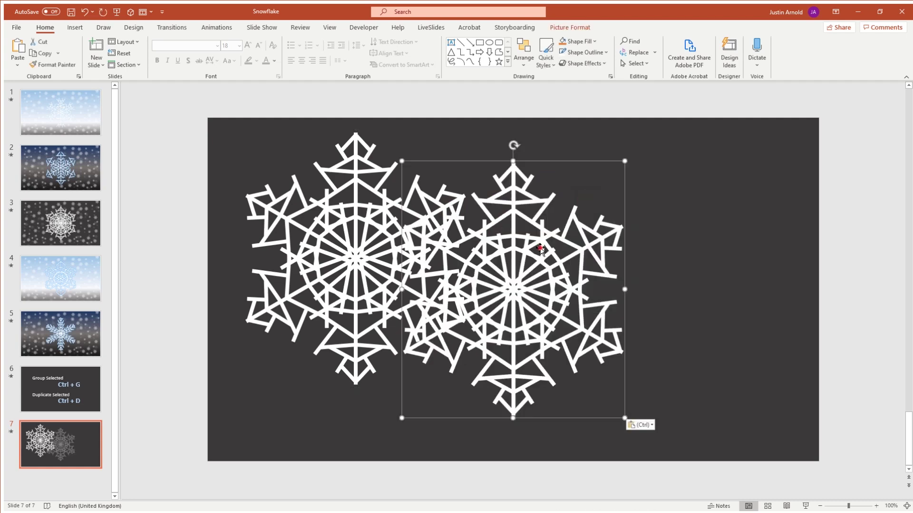
drag(546, 238, 690, 230)
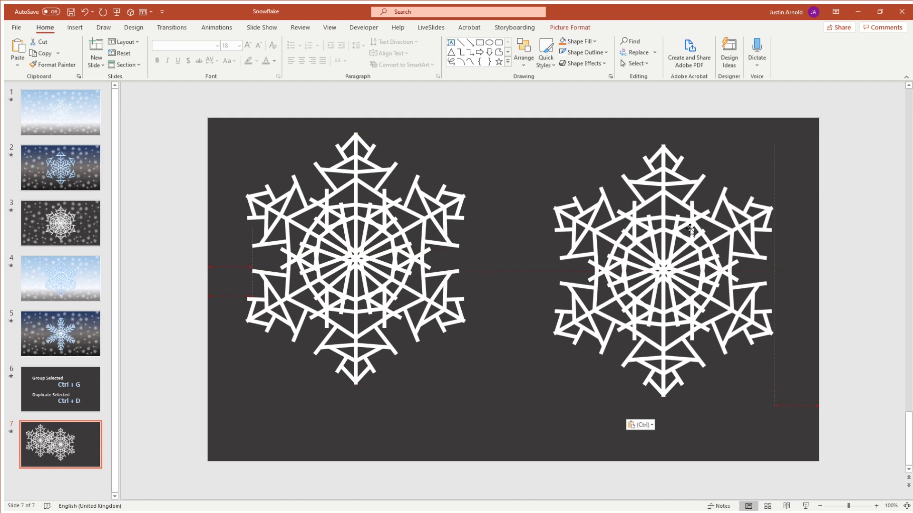
click(429, 150)
drag(432, 133, 437, 146)
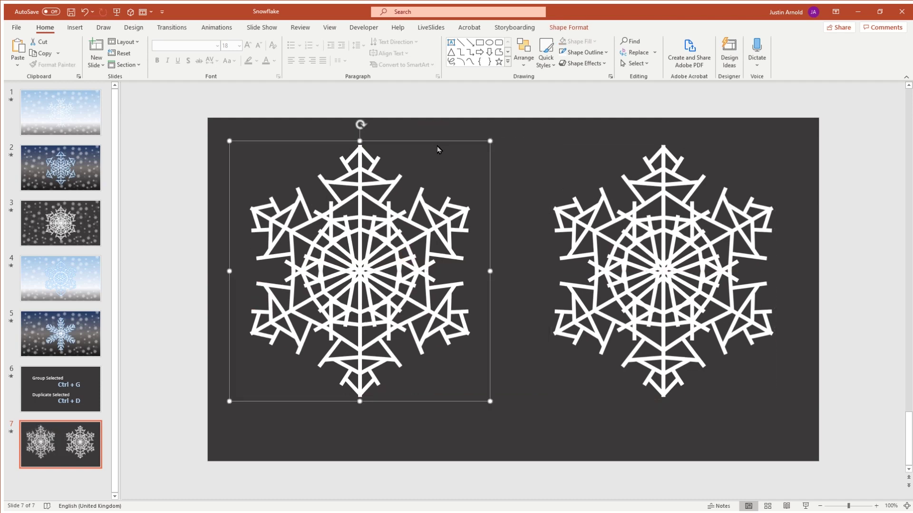
click(622, 222)
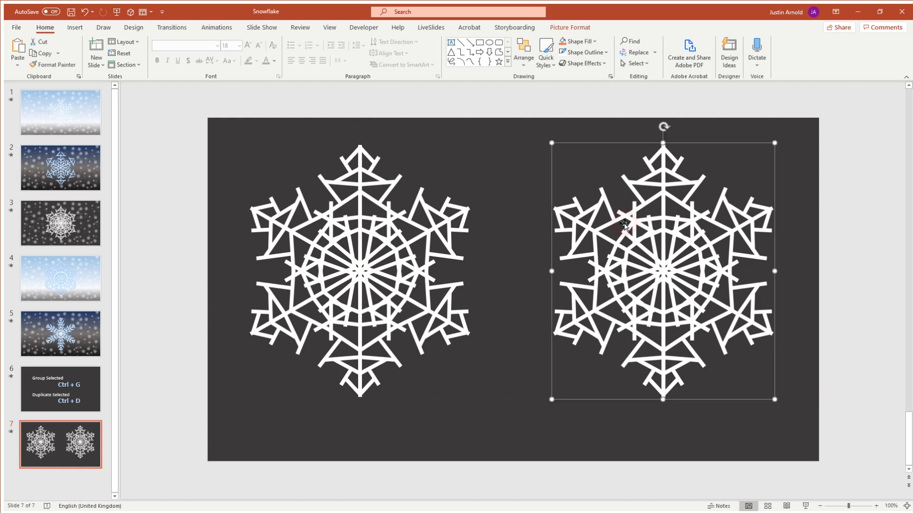
click(441, 256)
shift+click(652, 252)
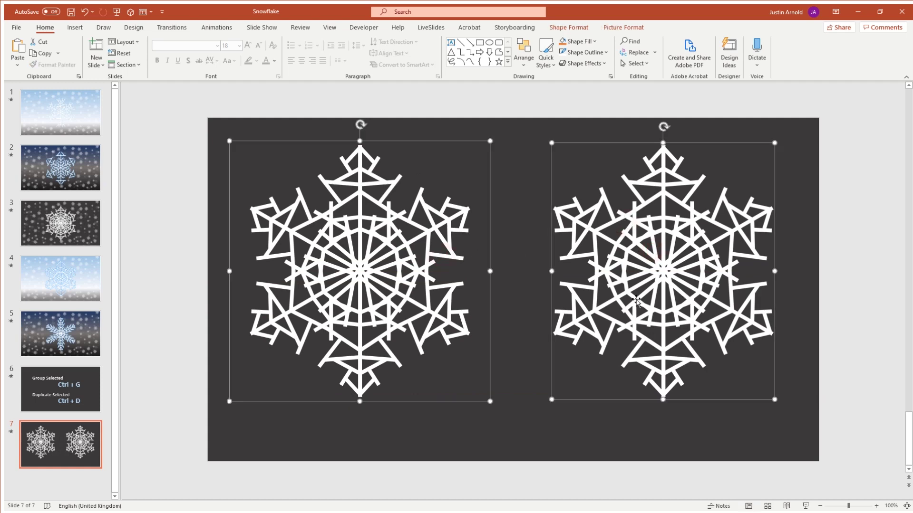
drag(772, 399, 639, 237)
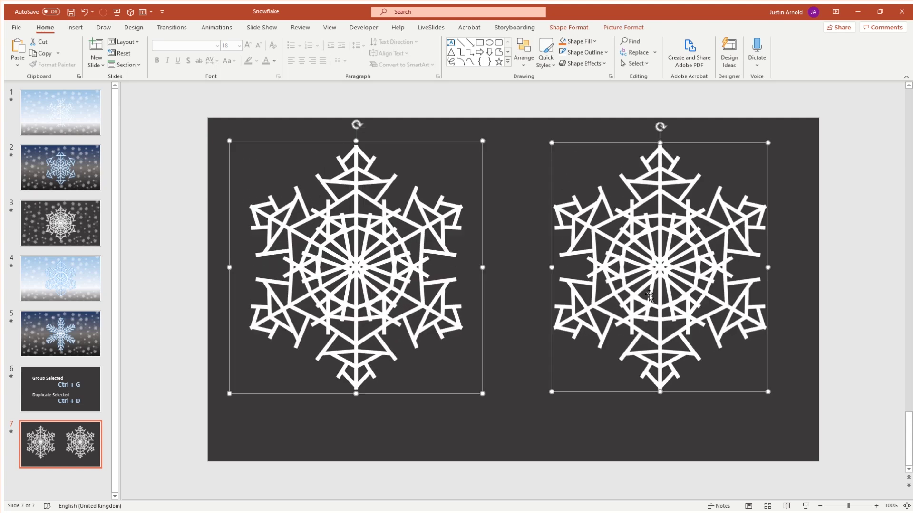
- Delete the left snowflake group and shrink the remaining picture to a small flake
click(514, 316)
click(417, 304)
key(Delete)
drag(570, 277, 343, 274)
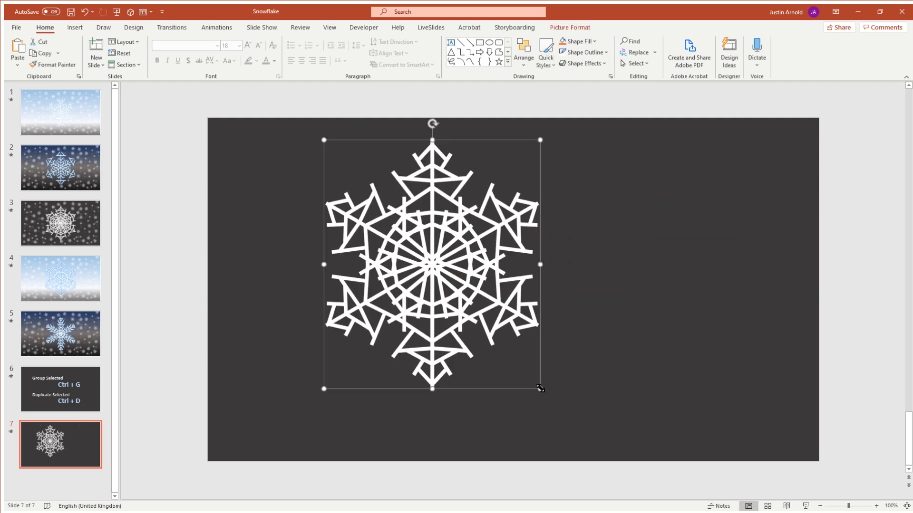
drag(540, 389, 281, 152)
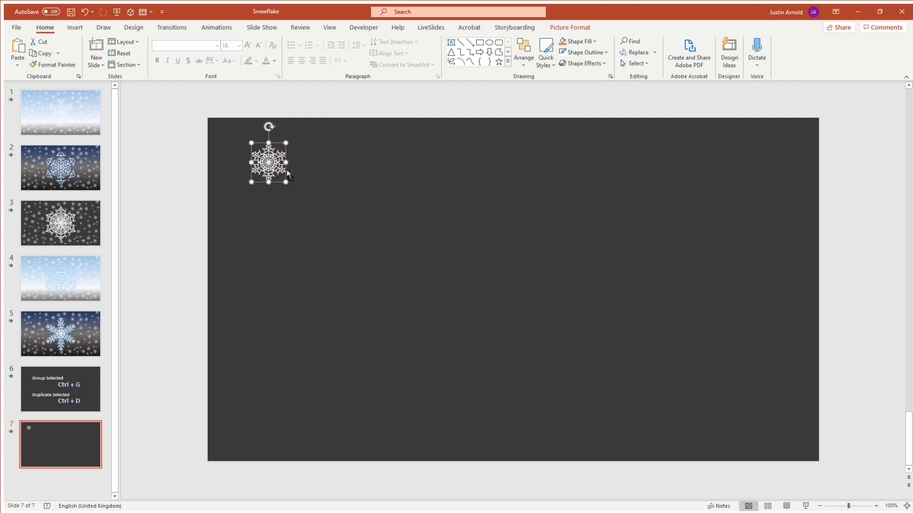
- Scatter small snowflake copies across the top of slide 7, then view slide 1
drag(384, 159, 272, 218)
drag(271, 216, 315, 153)
drag(313, 153, 366, 204)
drag(366, 205, 557, 233)
drag(604, 167, 747, 228)
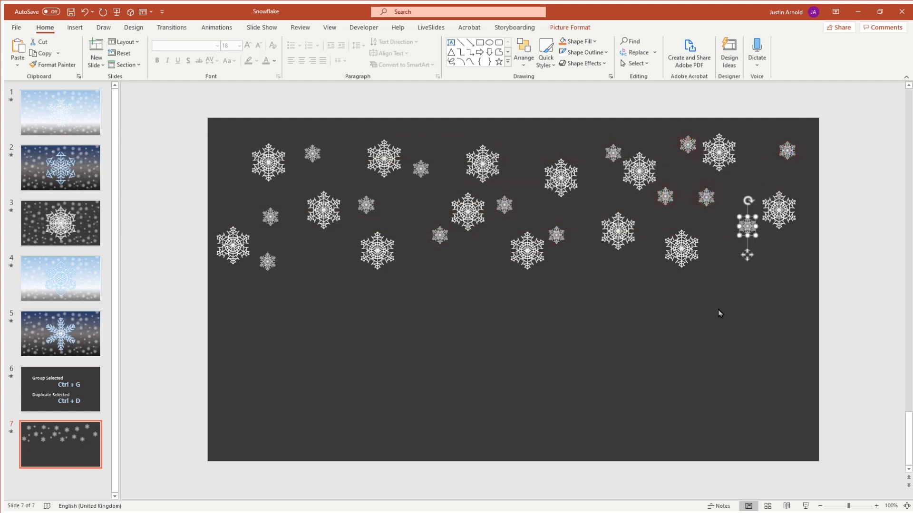
click(312, 344)
click(34, 114)
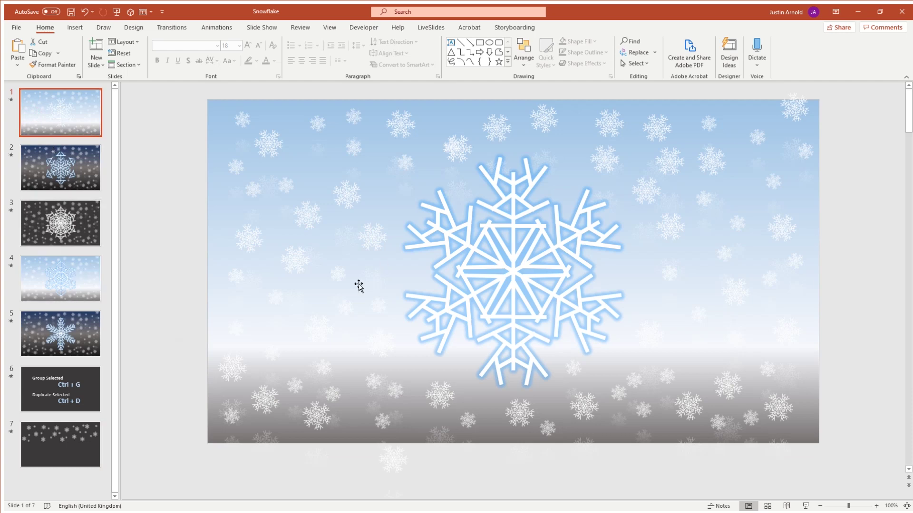
- Back on slide 7, greatly enlarge one small snowflake and move it toward the centre
click(60, 457)
click(526, 251)
drag(545, 266, 665, 410)
drag(605, 347, 538, 365)
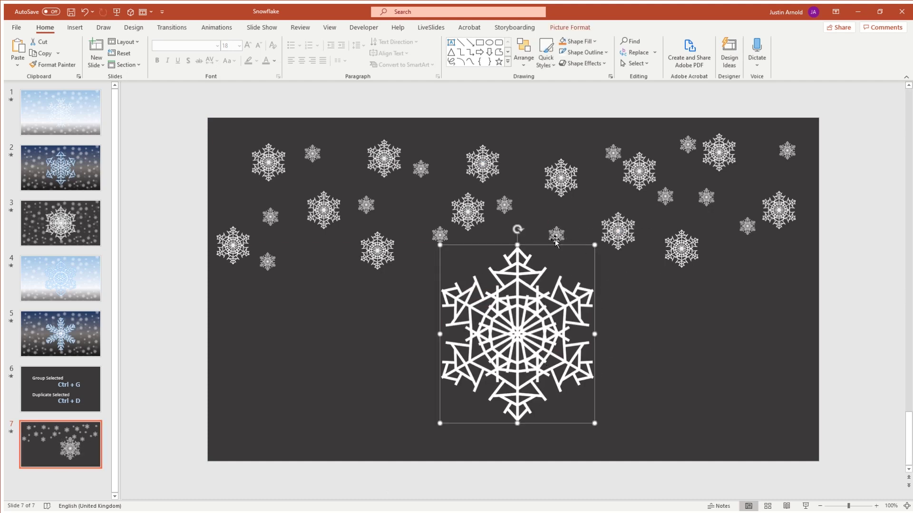
- Give the big snowflake a blue glow effect and fine-tune its size and position
click(582, 63)
mouse_move(597, 142)
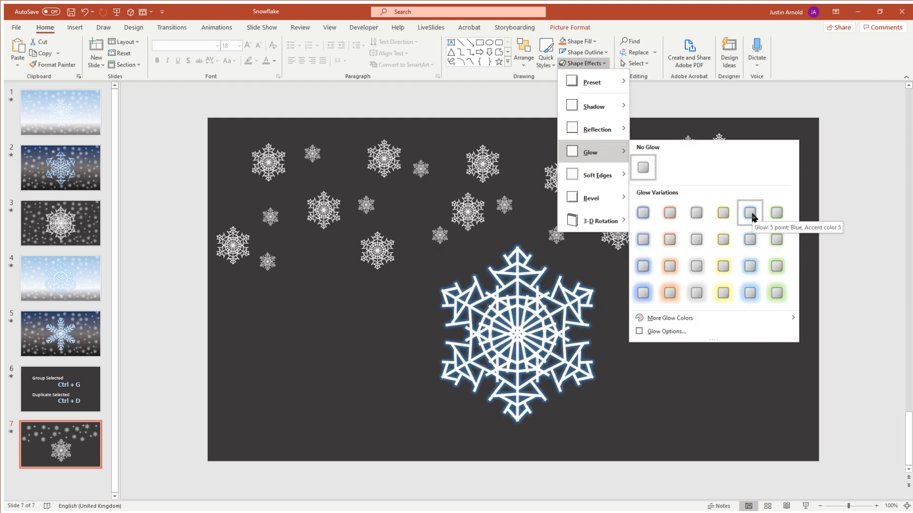
click(751, 264)
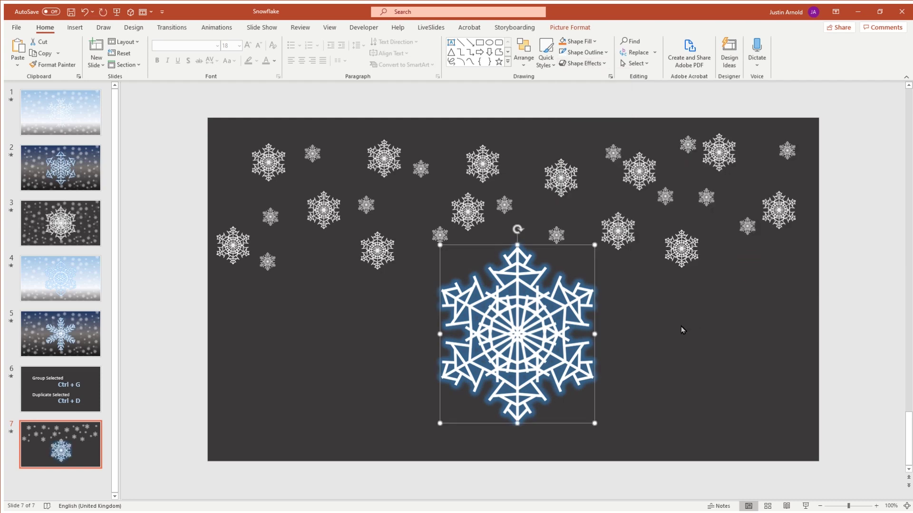
drag(440, 245, 417, 218)
drag(527, 299, 528, 312)
click(643, 331)
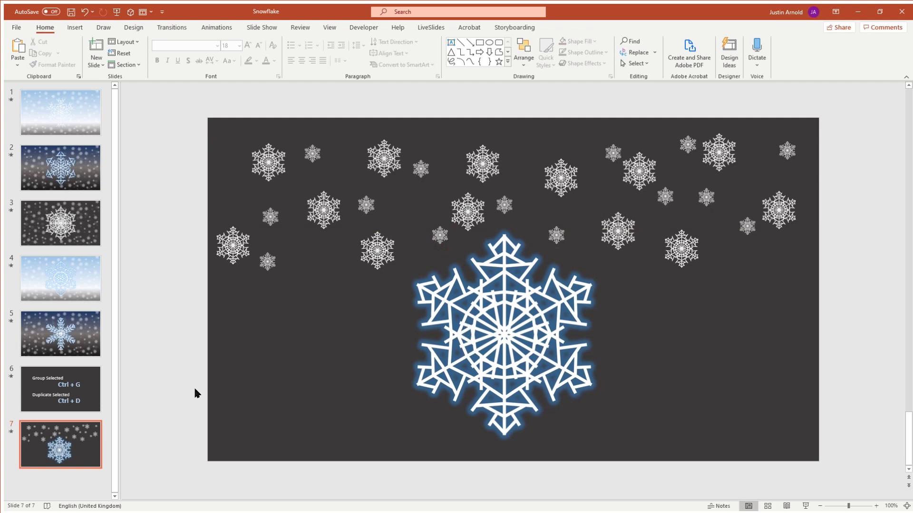
- Review slides 6, 7 and 2–5, then drag the snowflake slide above the shortcuts slide
click(81, 389)
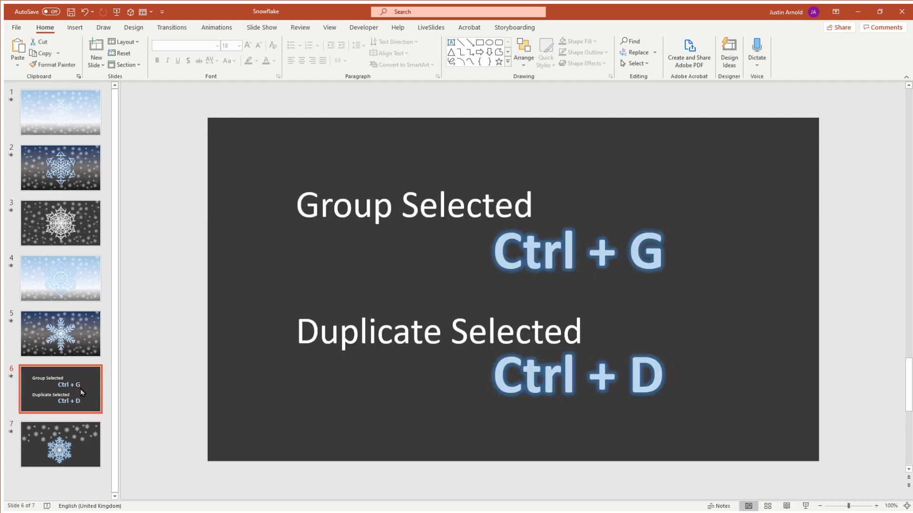
click(81, 429)
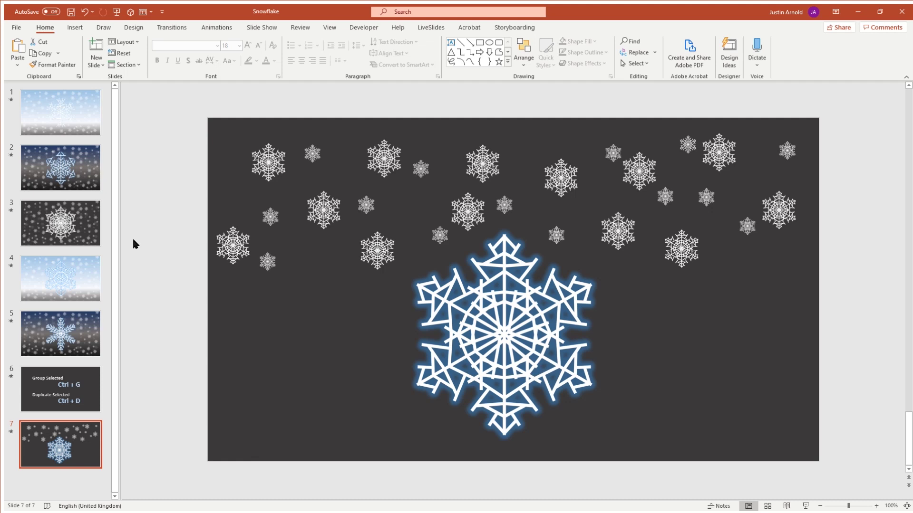
click(69, 173)
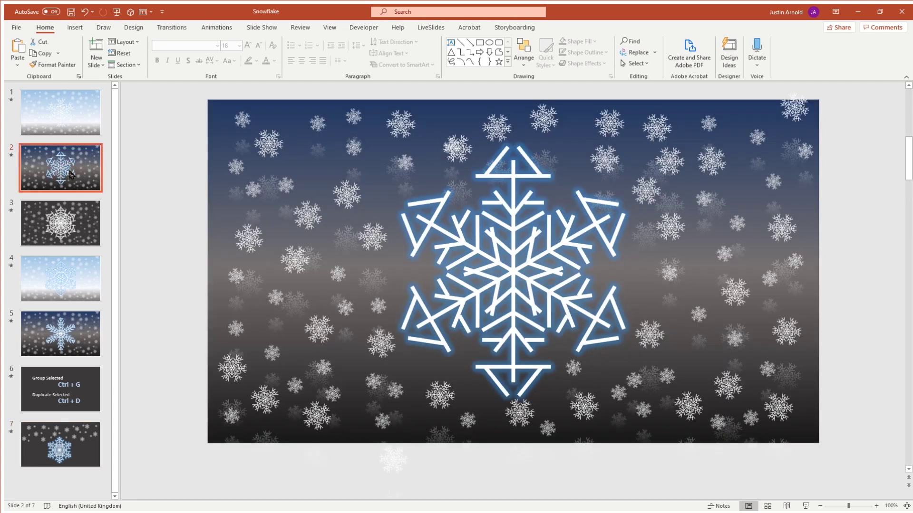
click(64, 218)
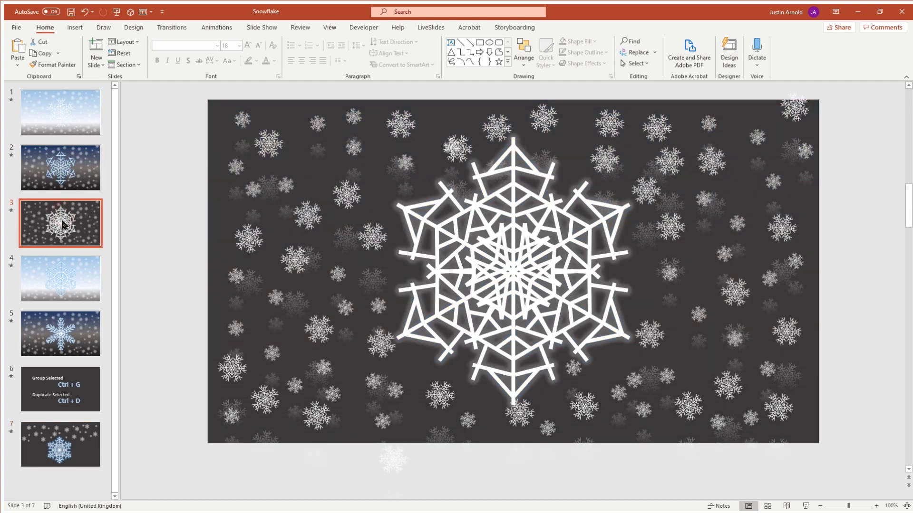
click(66, 275)
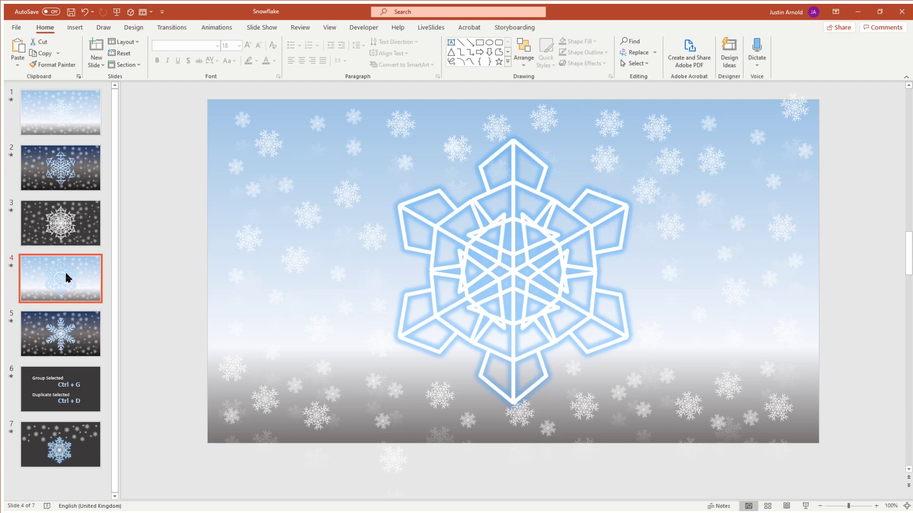
click(71, 324)
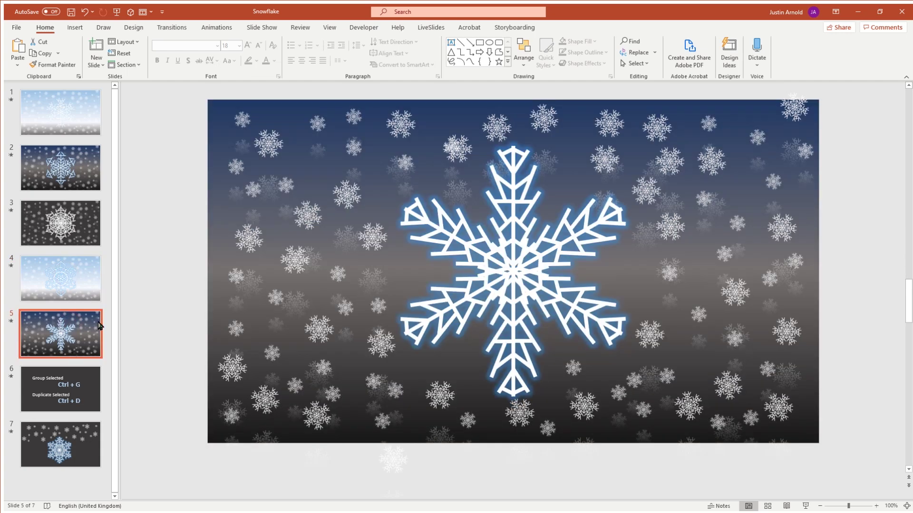
click(74, 441)
drag(74, 441, 72, 374)
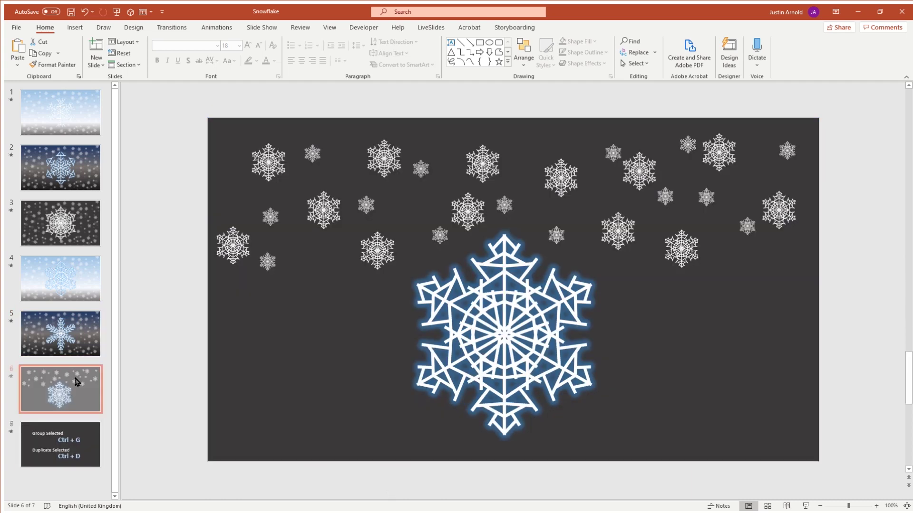